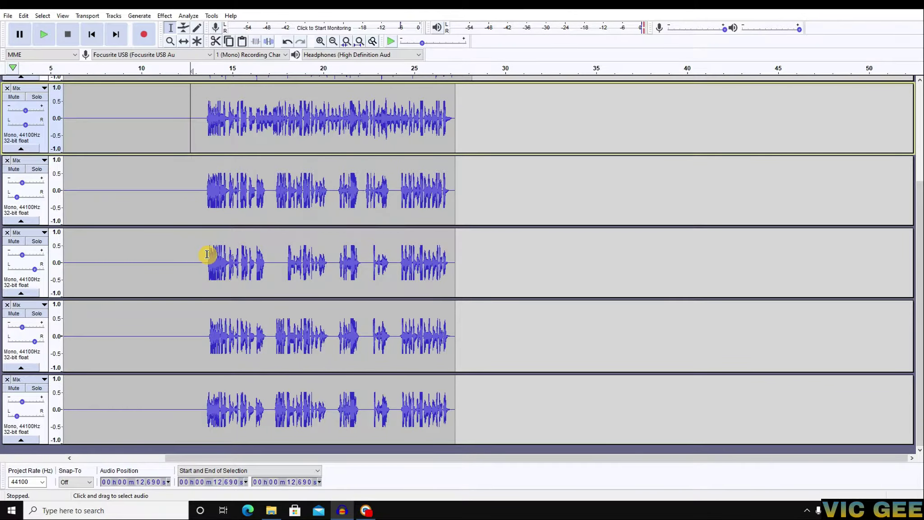
Examine the main vocal track directly below the stereo beat track.
{"action": "scroll", "coordinate": [220, 265], "scroll_direction": "up", "scroll_amount": 2}
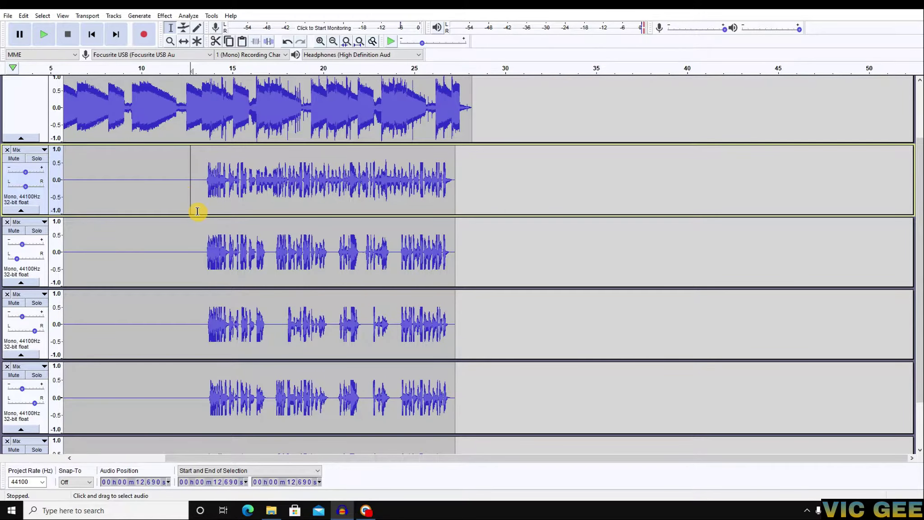
{"action": "scroll", "coordinate": [197, 211], "scroll_direction": "up", "scroll_amount": 2}
{"action": "scroll", "coordinate": [200, 237], "scroll_direction": "down", "scroll_amount": 4}
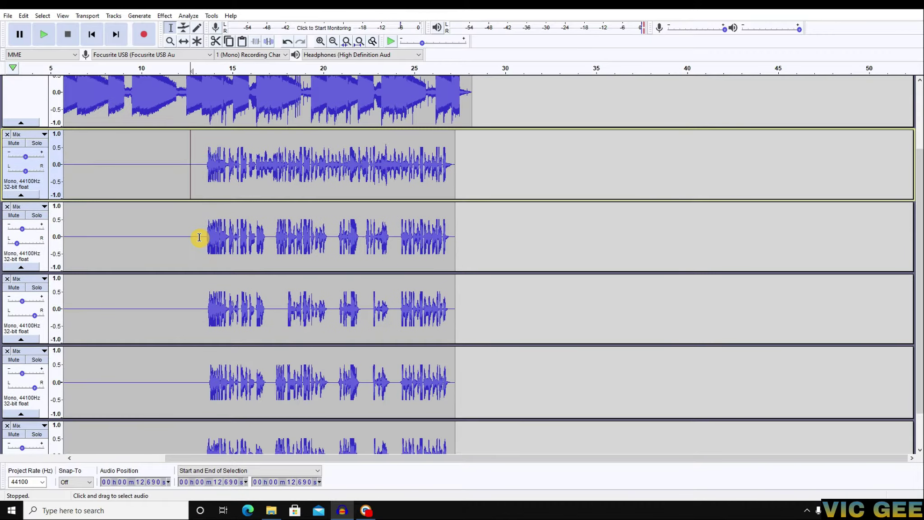
{"action": "scroll", "coordinate": [200, 238], "scroll_direction": "up", "scroll_amount": 4}
{"action": "scroll", "coordinate": [200, 237], "scroll_direction": "down", "scroll_amount": 2}
{"action": "scroll", "coordinate": [200, 237], "scroll_direction": "up", "scroll_amount": 1}
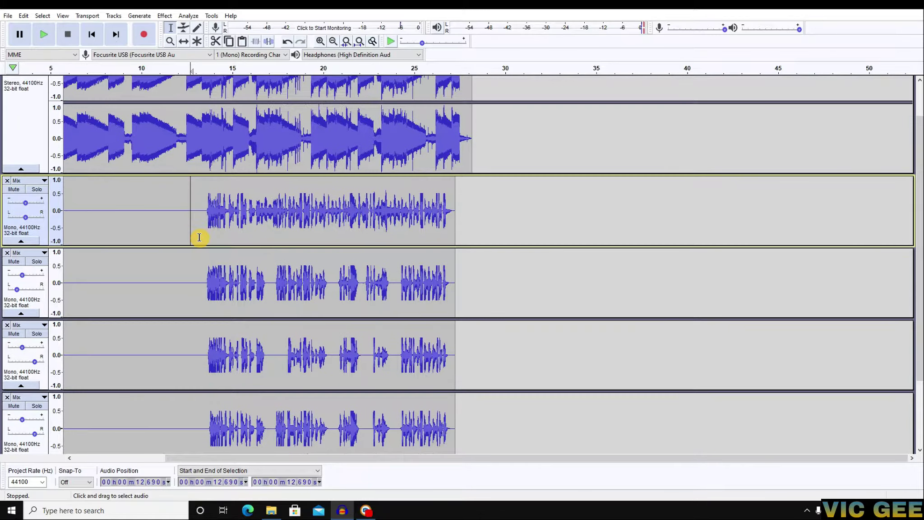
{"action": "double_click", "coordinate": [124, 216]}
{"action": "left_click", "coordinate": [252, 217]}
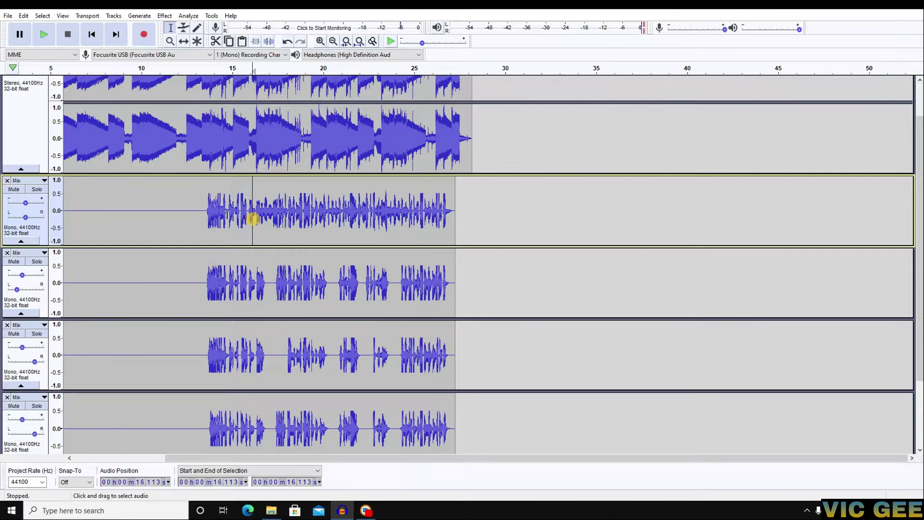
{"action": "double_click", "coordinate": [152, 215]}
{"action": "left_click", "coordinate": [188, 216]}
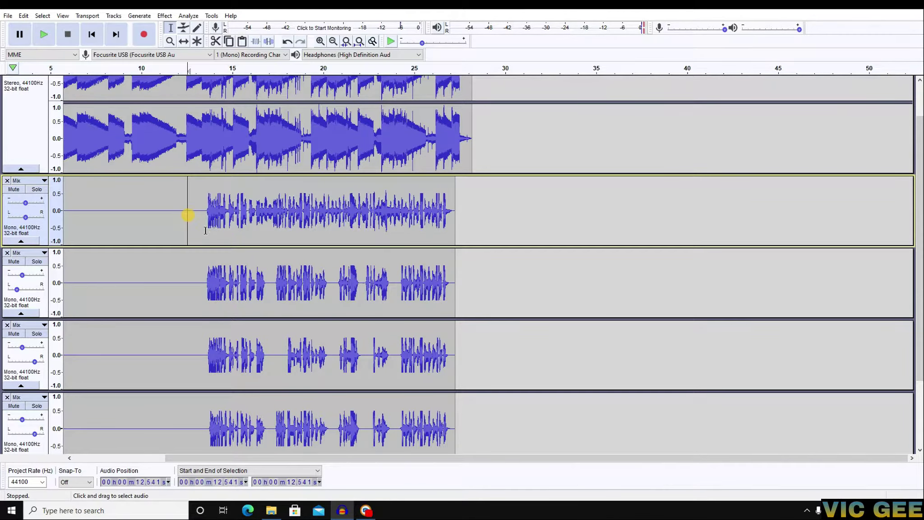
Examine the four mono tracks beneath the main vocal and compare their waveforms with it.
{"action": "scroll", "coordinate": [228, 296], "scroll_direction": "down", "scroll_amount": 3}
{"action": "left_click", "coordinate": [212, 344]}
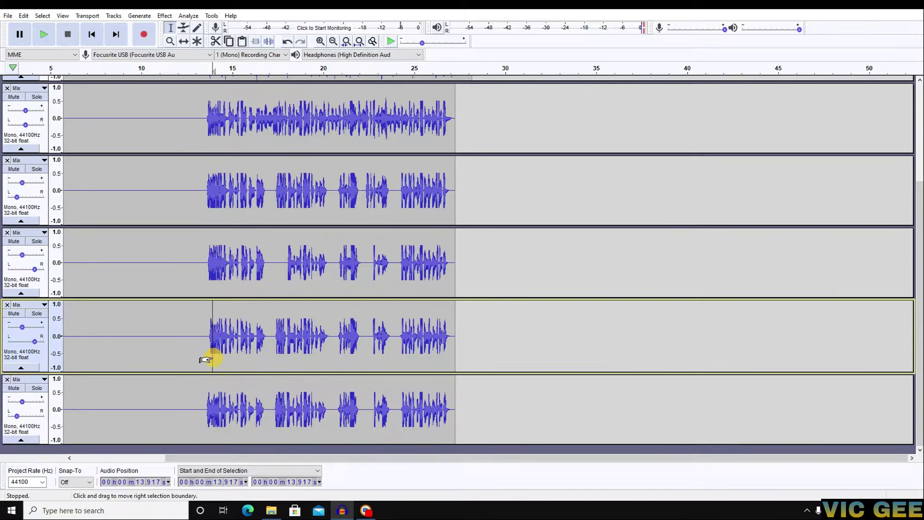
{"action": "left_click", "coordinate": [214, 403]}
{"action": "scroll", "coordinate": [215, 397], "scroll_direction": "up", "scroll_amount": 3}
{"action": "scroll", "coordinate": [283, 270], "scroll_direction": "down", "scroll_amount": 1}
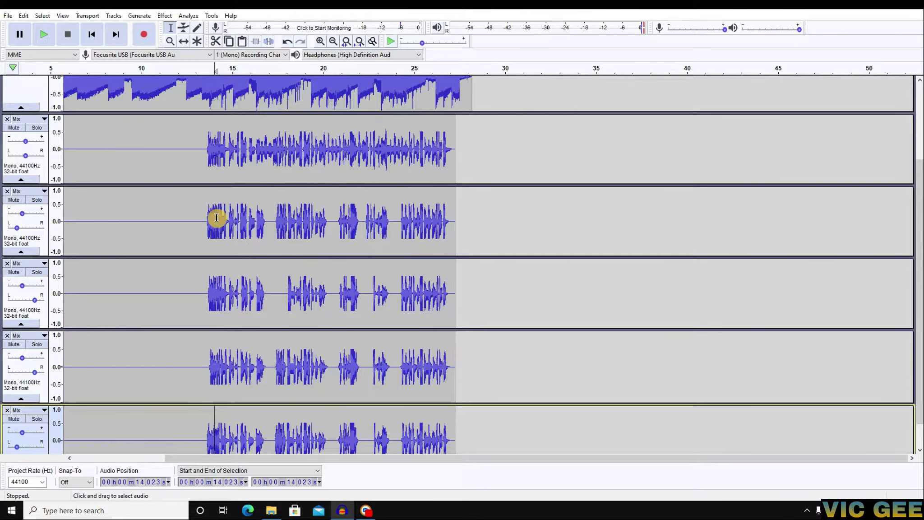
{"action": "scroll", "coordinate": [207, 272], "scroll_direction": "up", "scroll_amount": 1}
{"action": "left_click_drag", "start_coordinate": [145, 257], "coordinate": [453, 420]}
{"action": "scroll", "coordinate": [324, 374], "scroll_direction": "up", "scroll_amount": 3}
{"action": "left_click", "coordinate": [165, 257]}
{"action": "scroll", "coordinate": [165, 258], "scroll_direction": "up", "scroll_amount": 1}
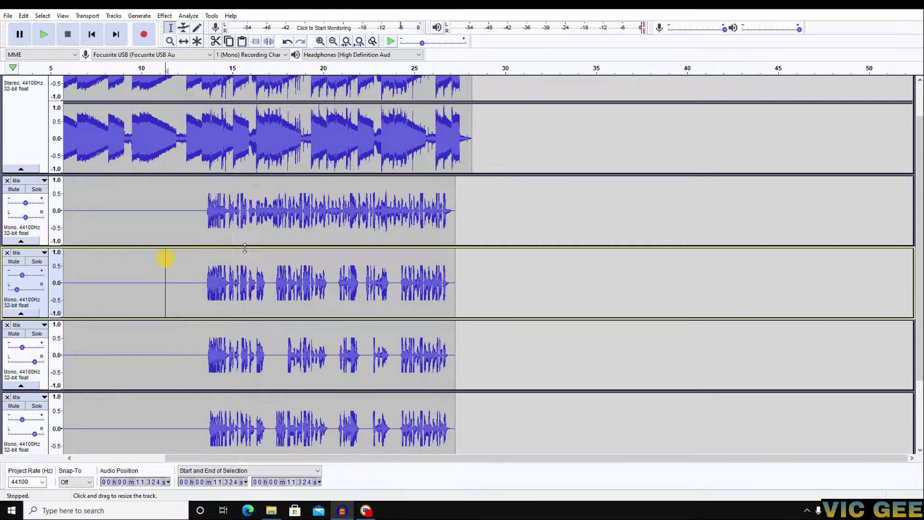
{"action": "left_click", "coordinate": [194, 214]}
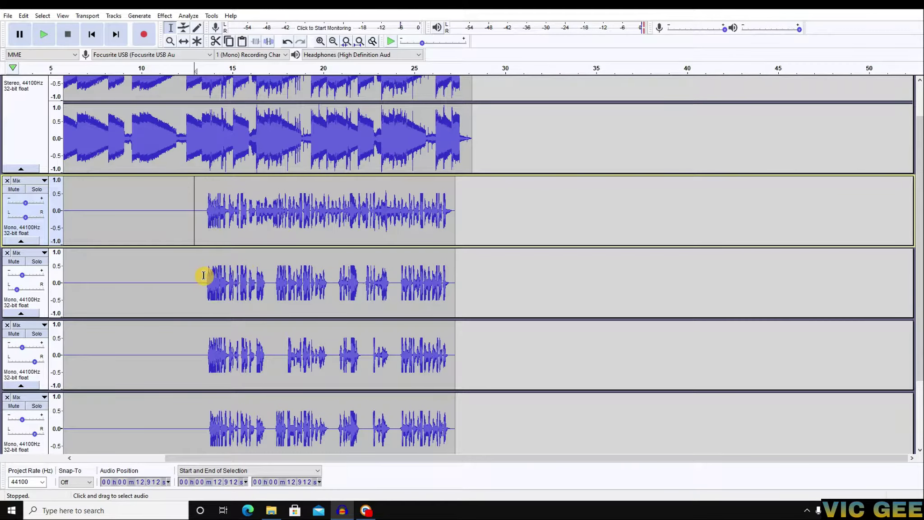
{"action": "left_click_drag", "start_coordinate": [204, 276], "coordinate": [452, 419]}
{"action": "left_click", "coordinate": [284, 272]}
{"action": "scroll", "coordinate": [276, 277], "scroll_direction": "up", "scroll_amount": 1}
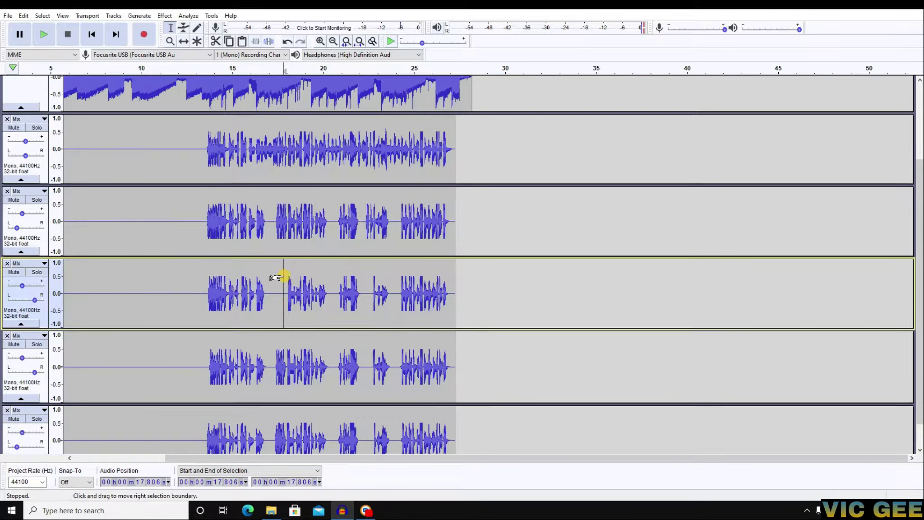
{"action": "scroll", "coordinate": [282, 325], "scroll_direction": "down", "scroll_amount": 1}
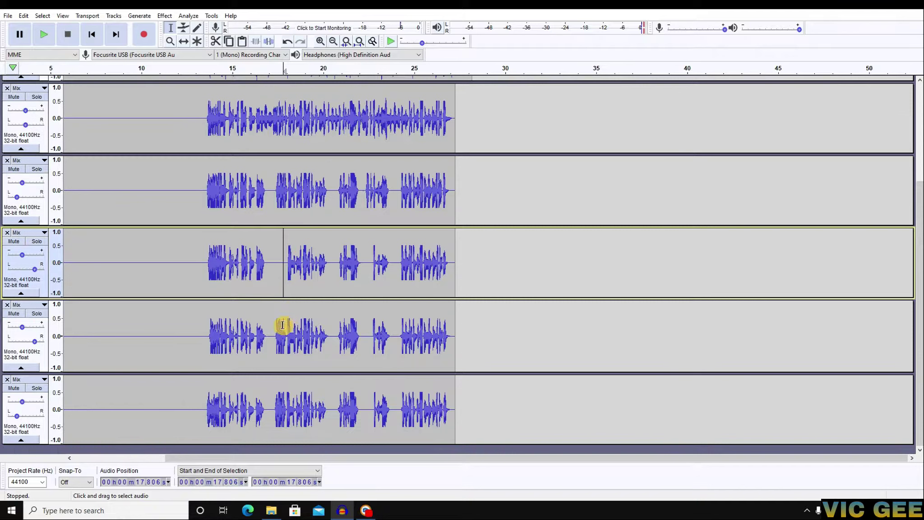
{"action": "scroll", "coordinate": [254, 350], "scroll_direction": "up", "scroll_amount": 3}
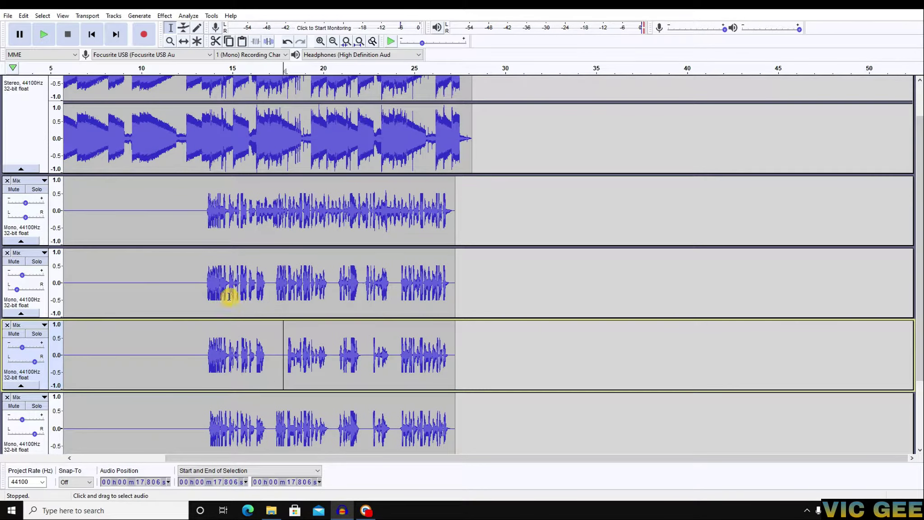
{"action": "double_click", "coordinate": [197, 213]}
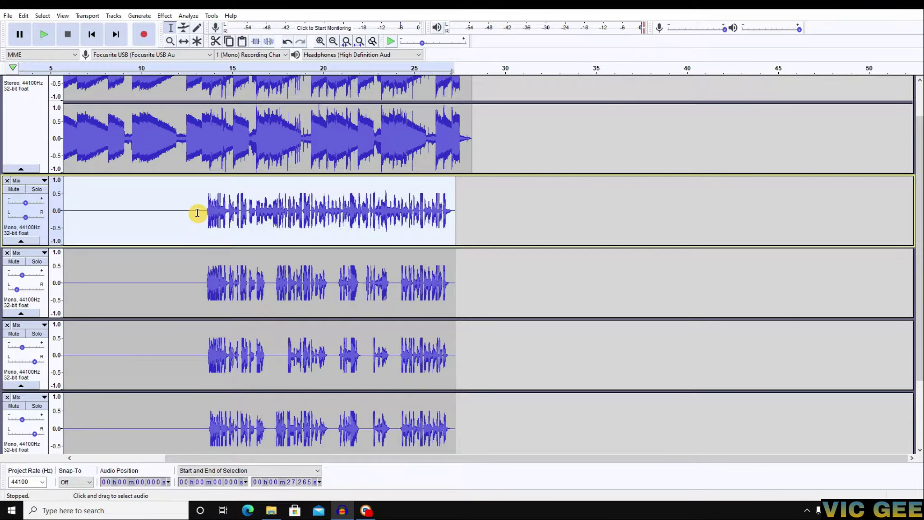
{"action": "left_click", "coordinate": [205, 209]}
{"action": "double_click", "coordinate": [196, 209]}
{"action": "left_click", "coordinate": [196, 212]}
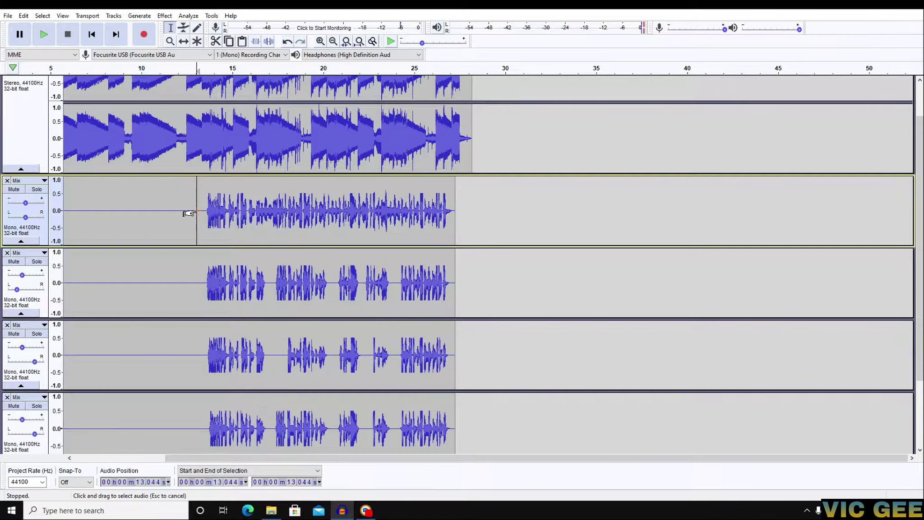
{"action": "left_click", "coordinate": [281, 220]}
{"action": "left_click", "coordinate": [175, 204]}
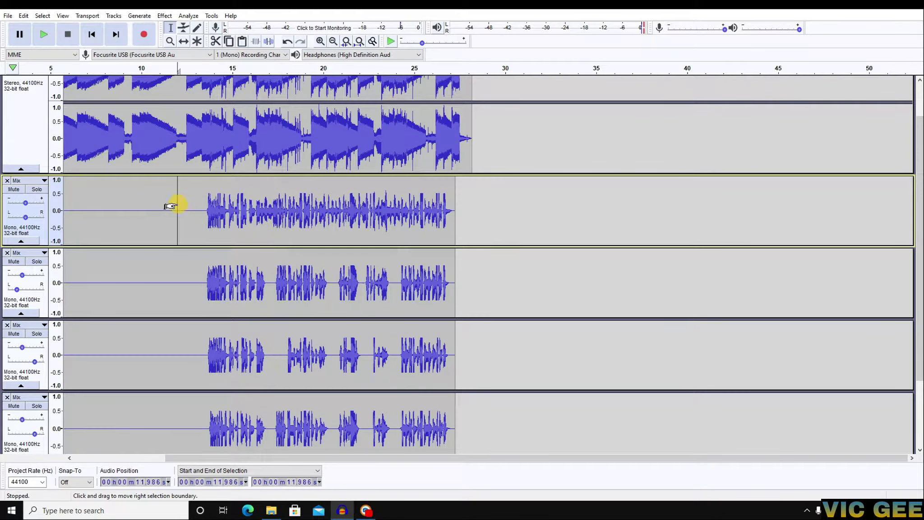
{"action": "left_click", "coordinate": [196, 209]}
{"action": "left_click", "coordinate": [179, 220]}
{"action": "scroll", "coordinate": [263, 219], "scroll_direction": "down", "scroll_amount": 3}
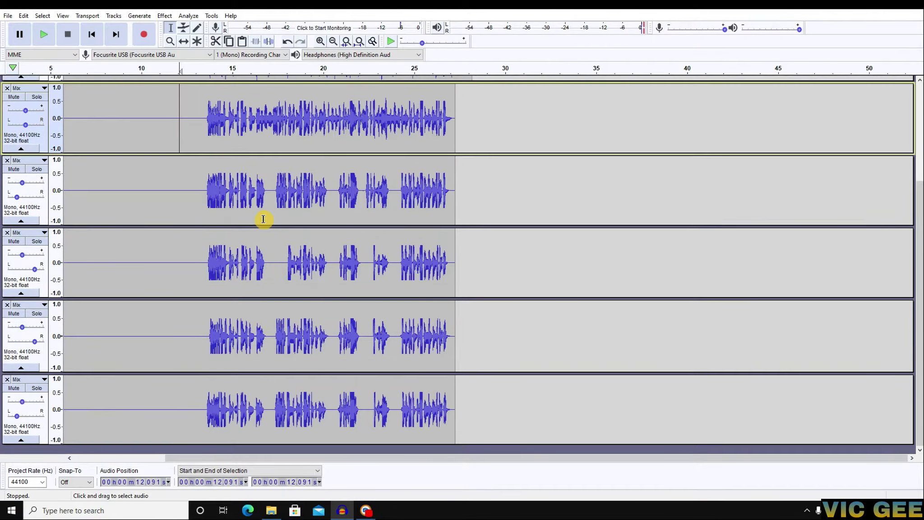
{"action": "scroll", "coordinate": [250, 222], "scroll_direction": "up", "scroll_amount": 3}
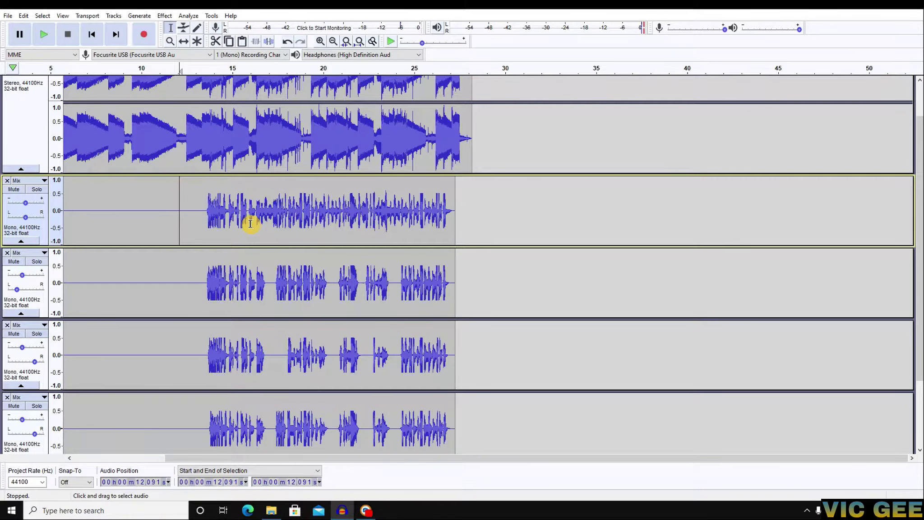
{"action": "scroll", "coordinate": [230, 223], "scroll_direction": "down", "scroll_amount": 3}
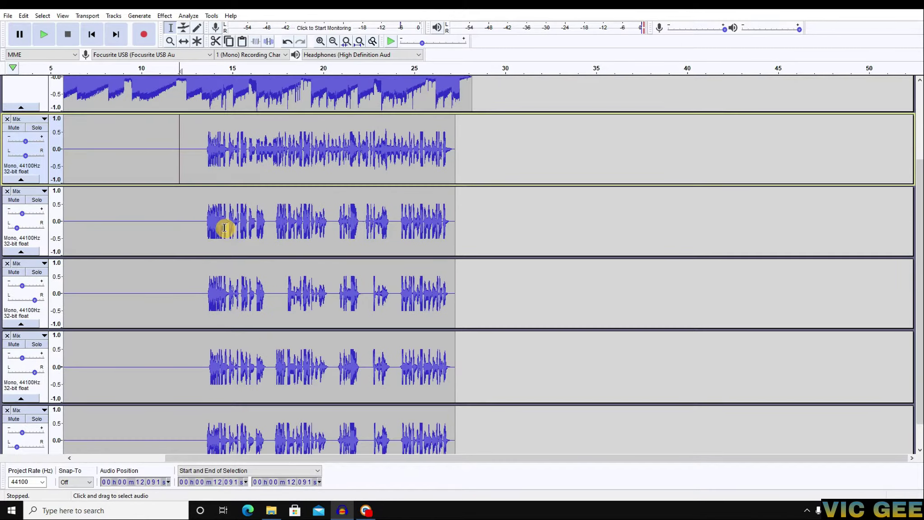
{"action": "scroll", "coordinate": [200, 224], "scroll_direction": "up", "scroll_amount": 3}
Play the full mix from about 13 seconds, just before the vocals start, and stop near the end of the vocals.
{"action": "left_click", "coordinate": [193, 227]}
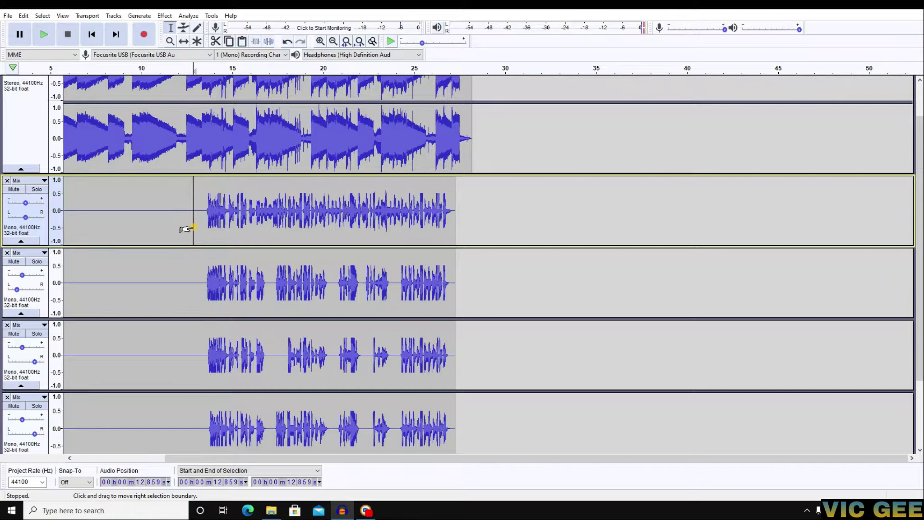
{"action": "left_click", "coordinate": [197, 214]}
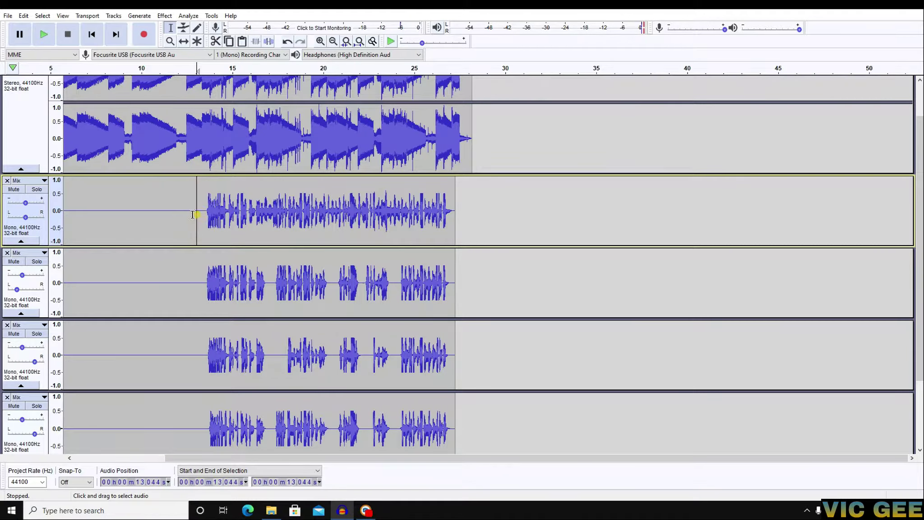
{"action": "key", "text": "space"}
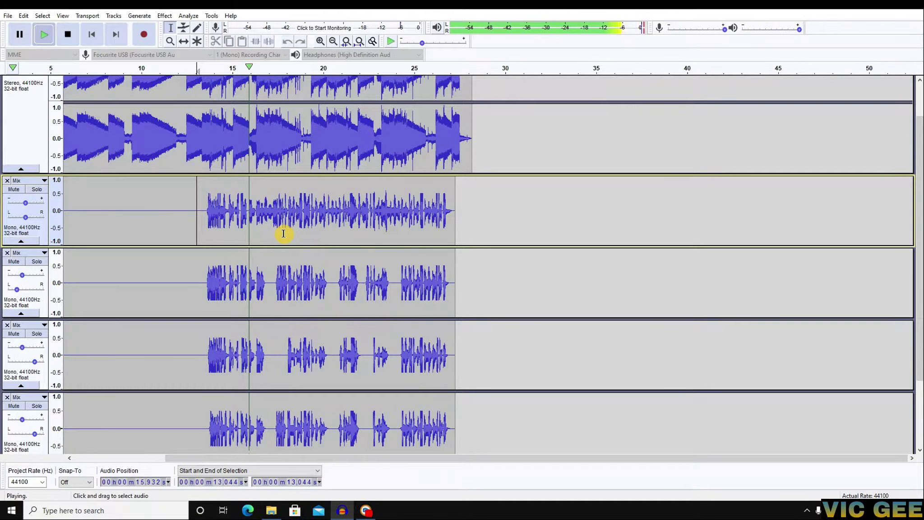
{"action": "scroll", "coordinate": [490, 212], "scroll_direction": "down", "scroll_amount": 3}
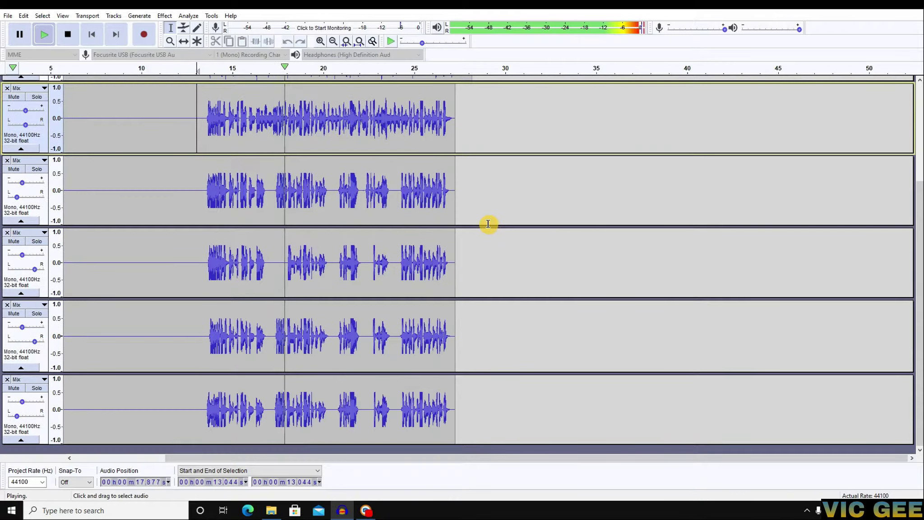
{"action": "scroll", "coordinate": [488, 221], "scroll_direction": "up", "scroll_amount": 2}
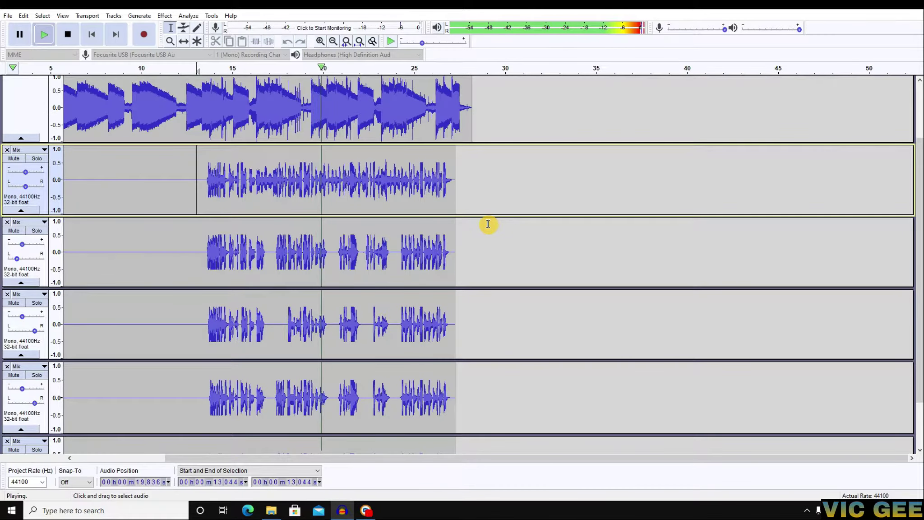
{"action": "scroll", "coordinate": [488, 224], "scroll_direction": "down", "scroll_amount": 2}
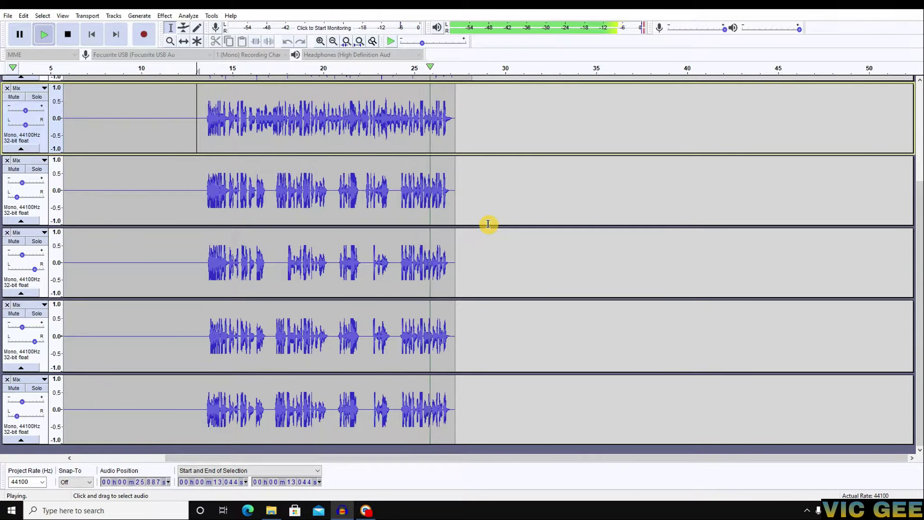
{"action": "key", "text": "space"}
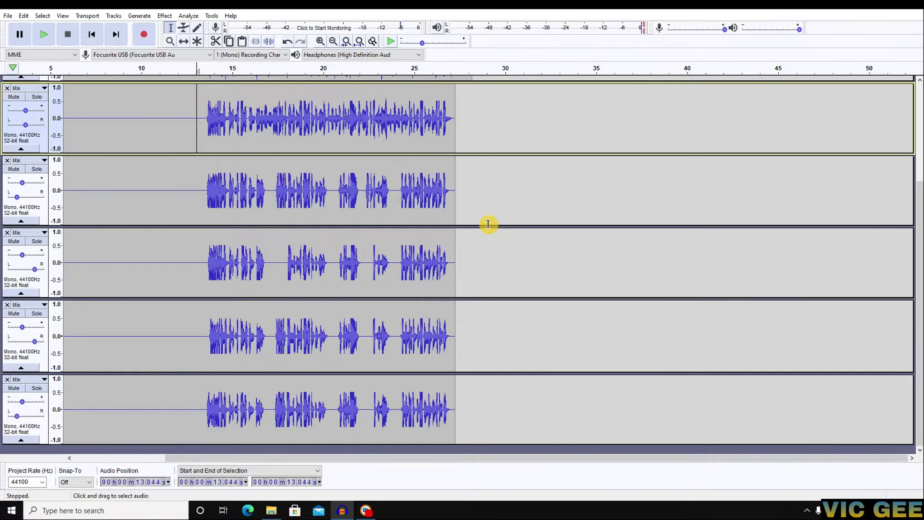
Check the pan and gain settings of the first mono track beneath the main vocal.
{"action": "scroll", "coordinate": [483, 223], "scroll_direction": "up", "scroll_amount": 3}
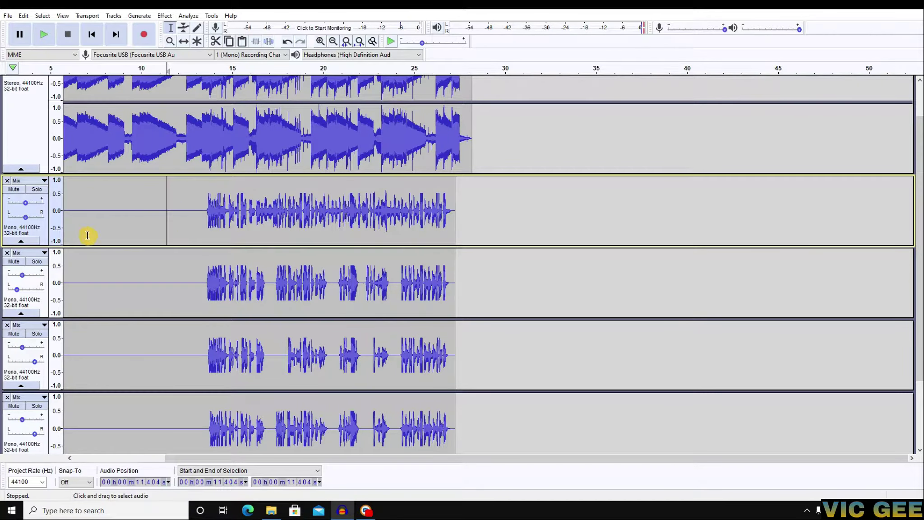
{"action": "left_click", "coordinate": [189, 226]}
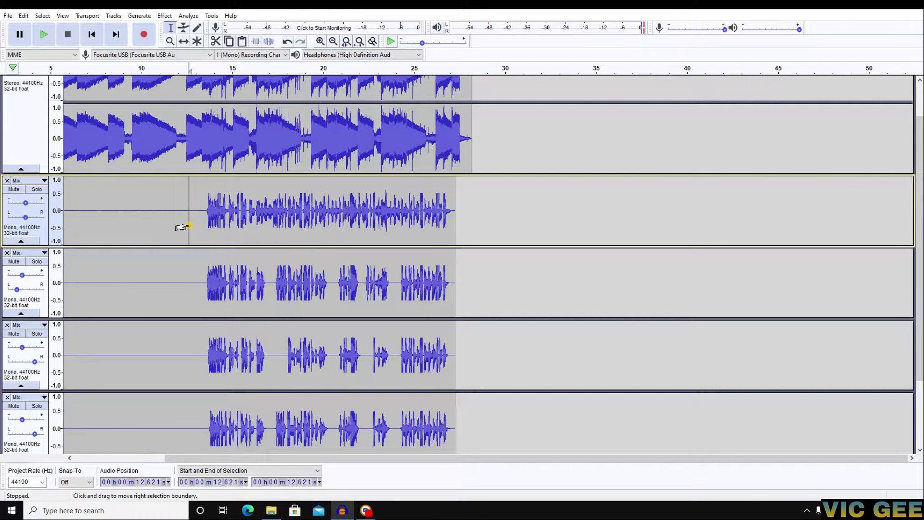
{"action": "scroll", "coordinate": [200, 215], "scroll_direction": "down", "scroll_amount": 3}
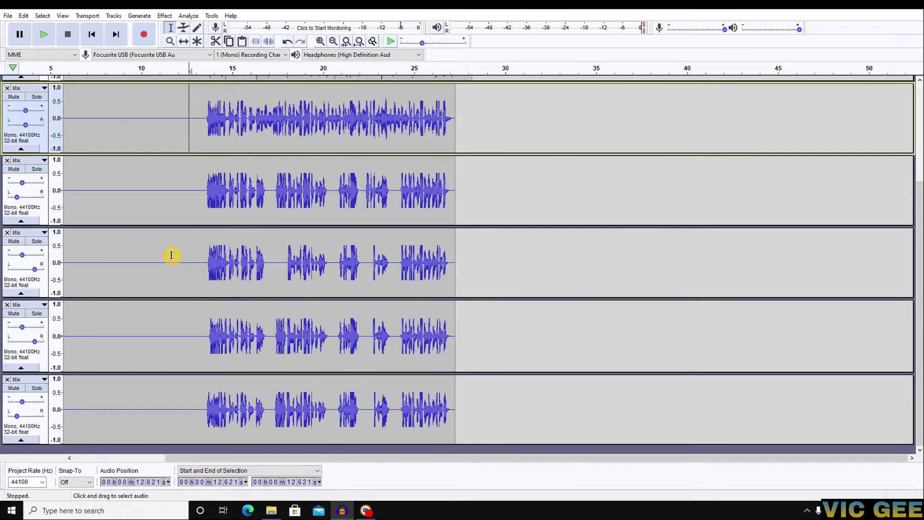
{"action": "scroll", "coordinate": [171, 268], "scroll_direction": "up", "scroll_amount": 2}
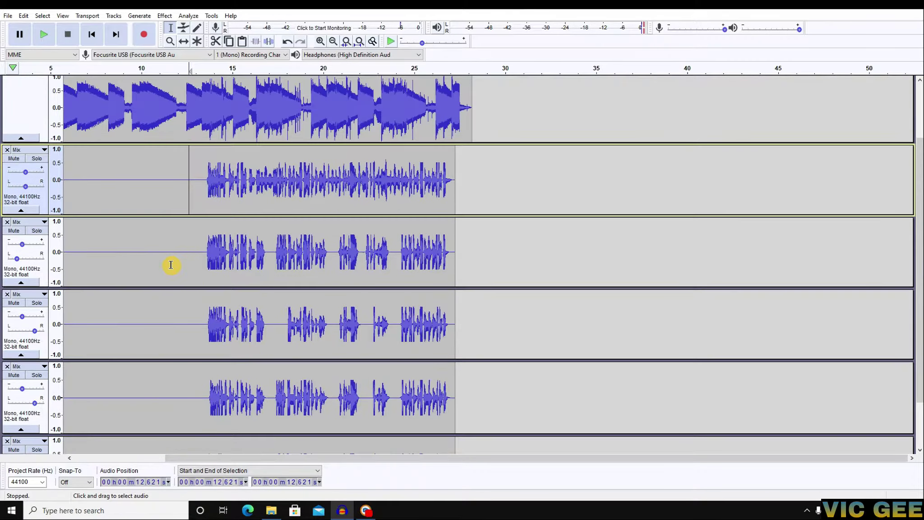
{"action": "scroll", "coordinate": [162, 247], "scroll_direction": "up", "scroll_amount": 1}
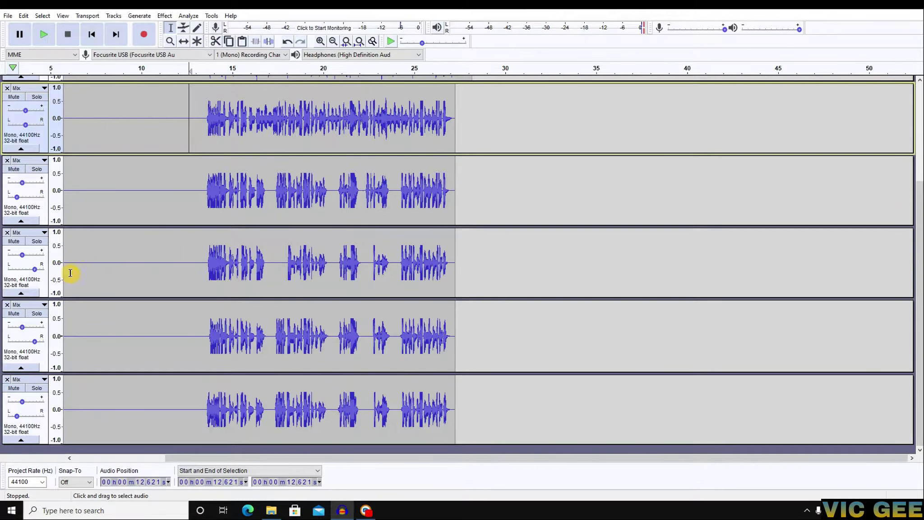
{"action": "scroll", "coordinate": [173, 240], "scroll_direction": "up", "scroll_amount": 1}
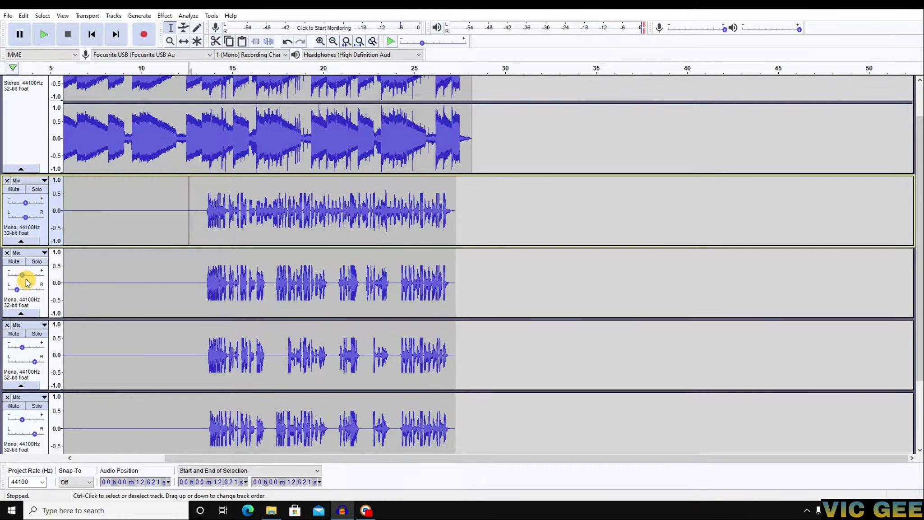
{"action": "left_click", "coordinate": [17, 293]}
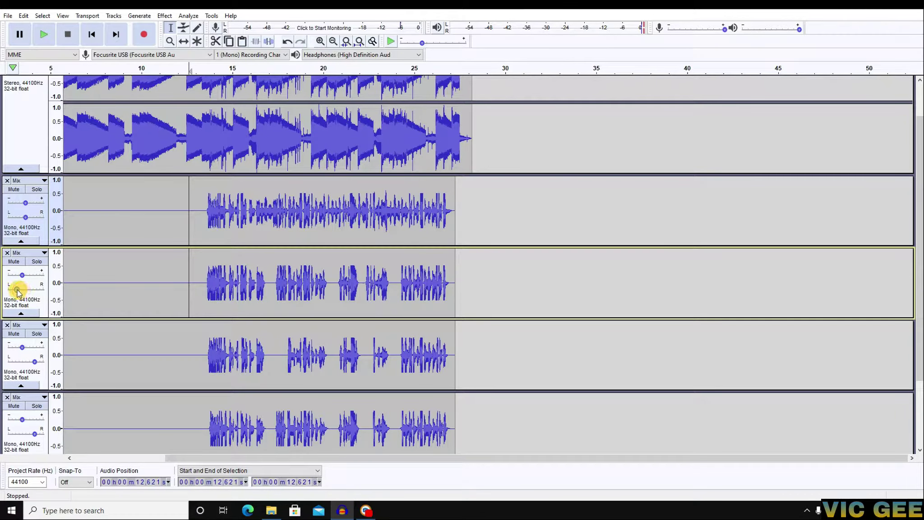
{"action": "mouse_move", "coordinate": [17, 291]}
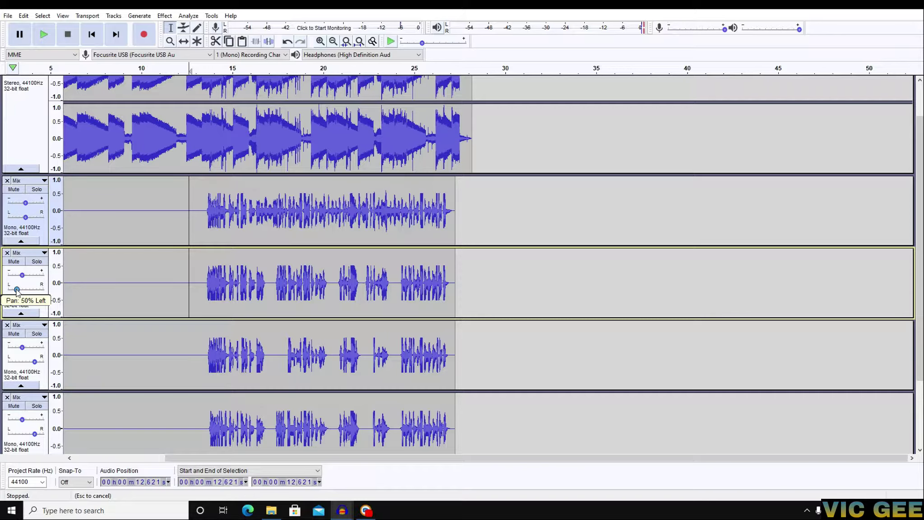
{"action": "left_click", "coordinate": [21, 276]}
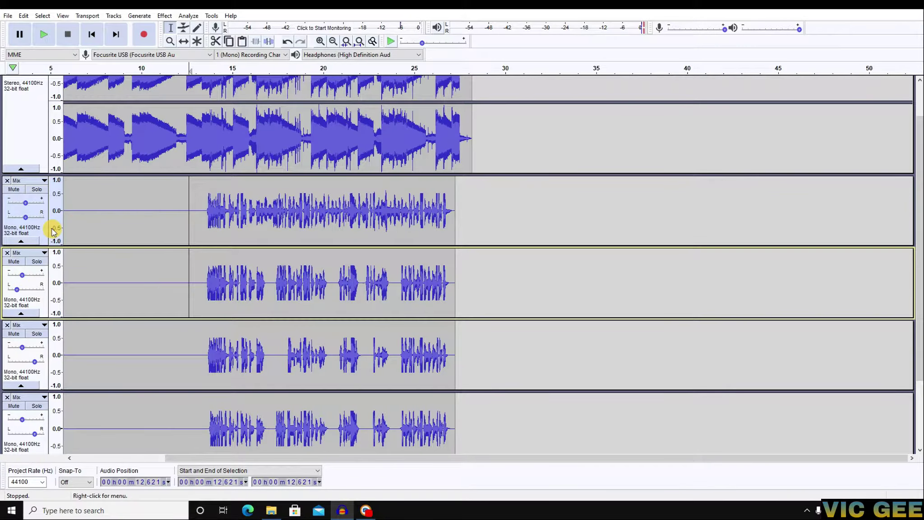
Select the entire main vocal track directly below the stereo beat.
{"action": "left_click", "coordinate": [249, 209]}
{"action": "left_click", "coordinate": [169, 207]}
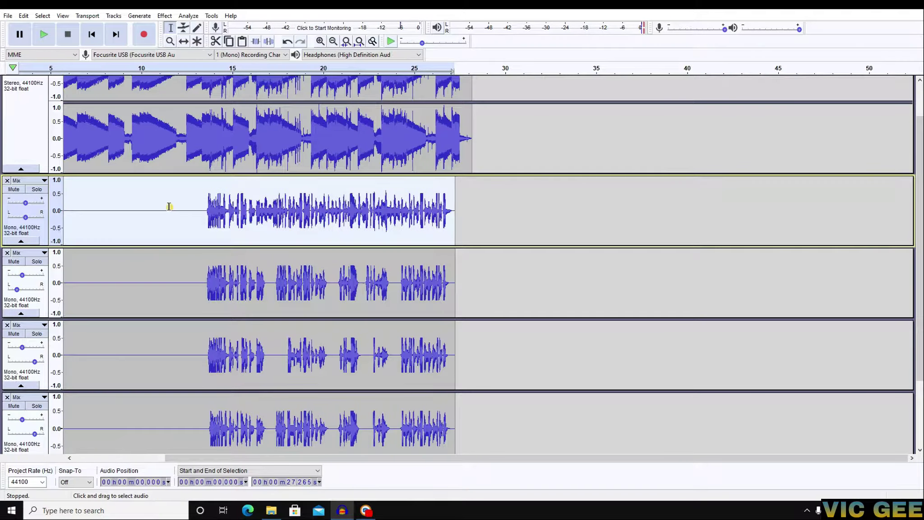
Clear the main vocal selection and check the gain and pan settings of the second, third and fourth layered mono tracks.
{"action": "double_click", "coordinate": [168, 208]}
{"action": "left_click", "coordinate": [168, 207]}
{"action": "scroll", "coordinate": [37, 279], "scroll_direction": "down", "scroll_amount": 2}
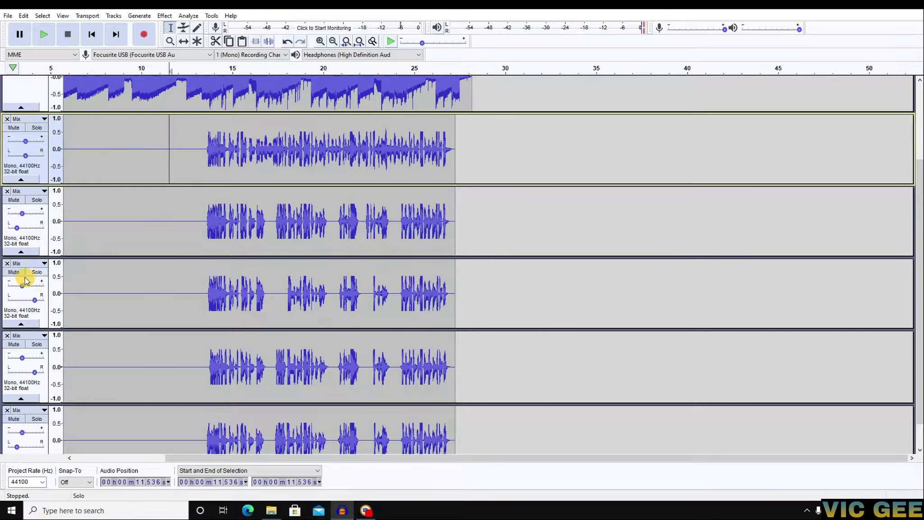
{"action": "left_click_drag", "start_coordinate": [22, 288], "coordinate": [37, 299]}
{"action": "scroll", "coordinate": [120, 299], "scroll_direction": "down", "scroll_amount": 1}
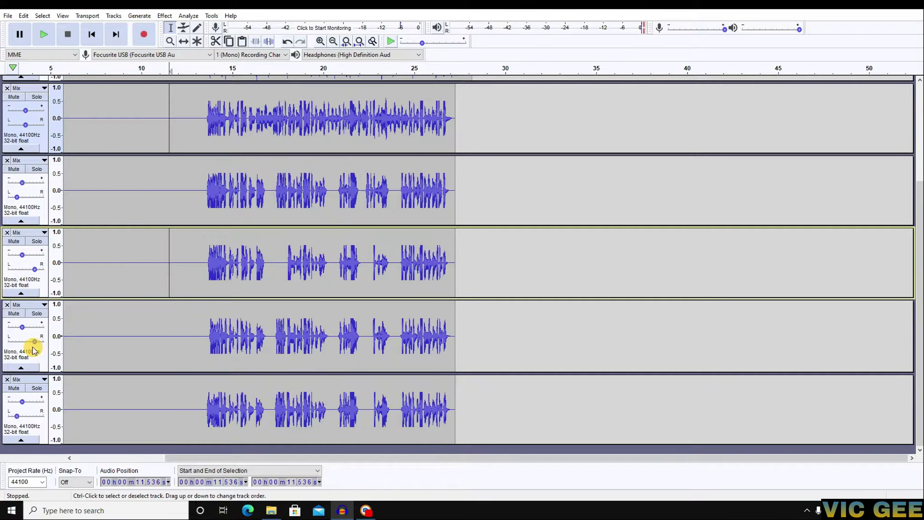
{"action": "left_click_drag", "start_coordinate": [34, 342], "coordinate": [34, 342]}
{"action": "left_click_drag", "start_coordinate": [16, 416], "coordinate": [17, 417]}
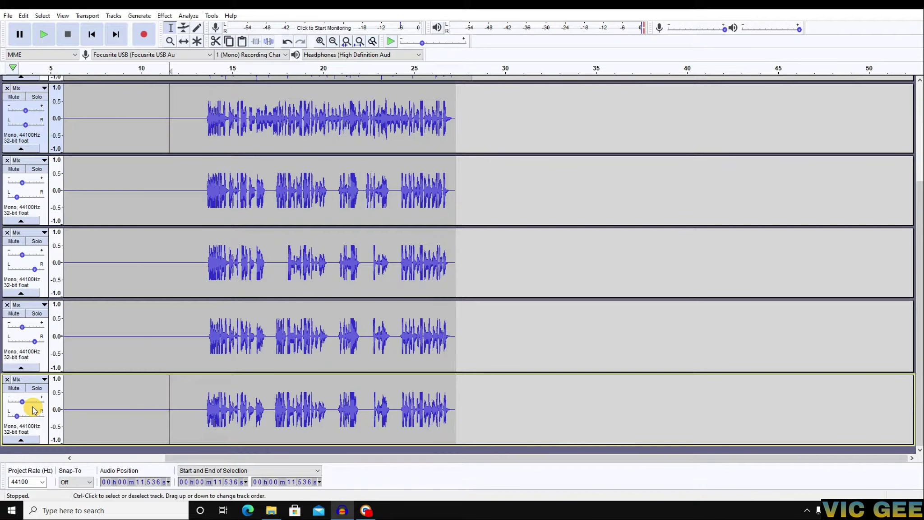
Play the full mix from about 10.4 seconds and stop near the end of the vocals, following the layered tracks.
{"action": "scroll", "coordinate": [109, 390], "scroll_direction": "up", "scroll_amount": 2}
{"action": "scroll", "coordinate": [109, 390], "scroll_direction": "up", "scroll_amount": 2}
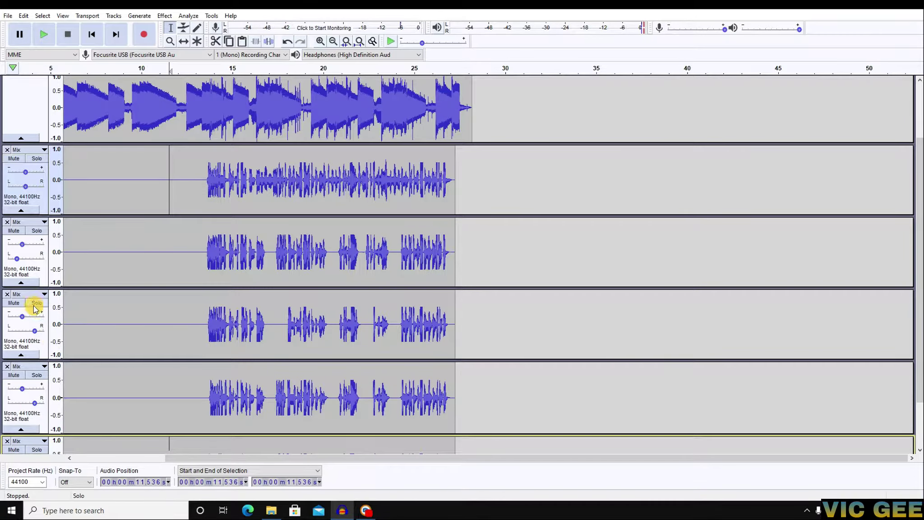
{"action": "scroll", "coordinate": [317, 283], "scroll_direction": "up", "scroll_amount": 4}
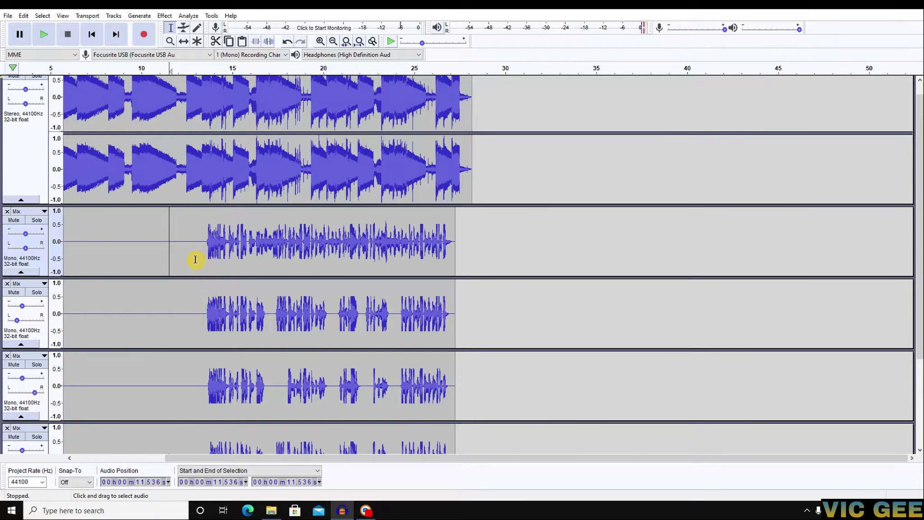
{"action": "left_click", "coordinate": [185, 250]}
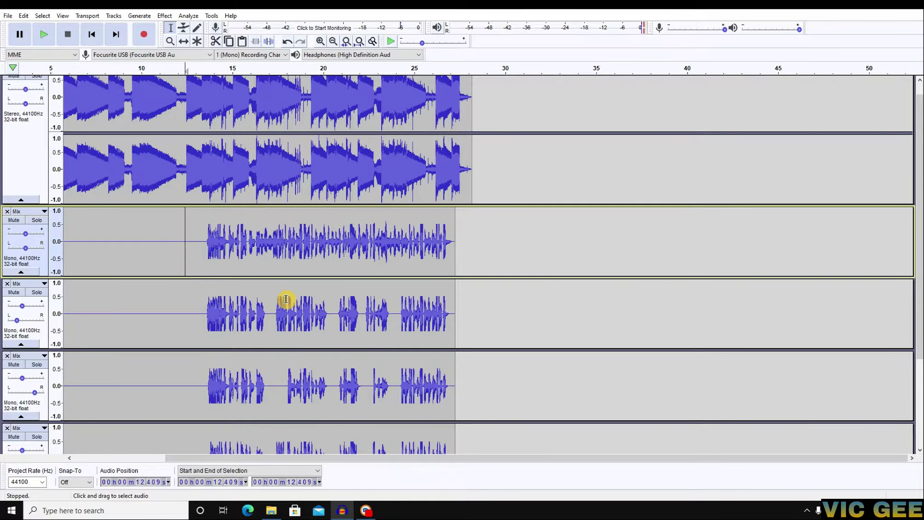
{"action": "left_click_drag", "start_coordinate": [185, 240], "coordinate": [201, 246]}
{"action": "left_click", "coordinate": [148, 243]}
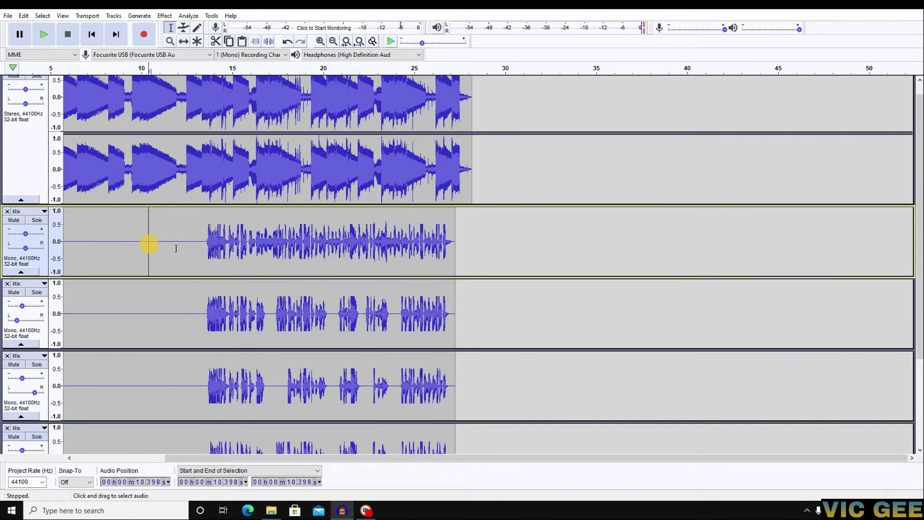
{"action": "key", "text": "space"}
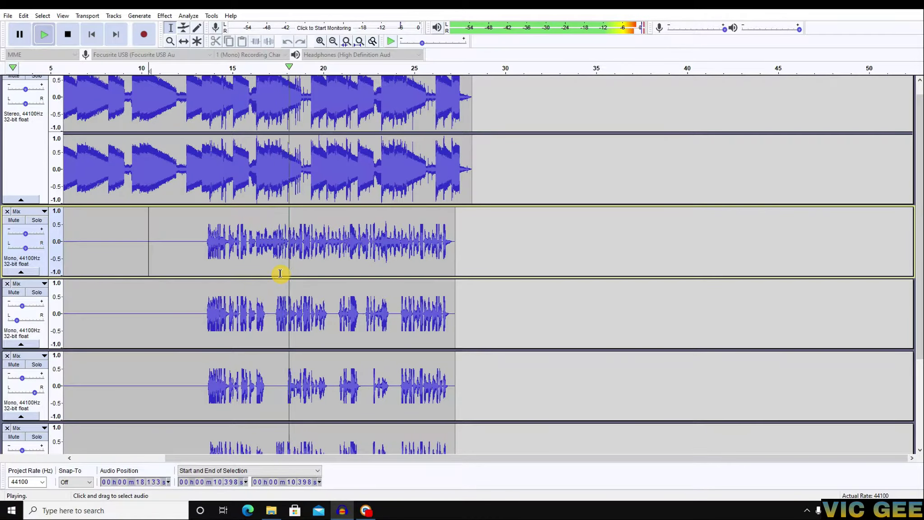
{"action": "scroll", "coordinate": [280, 273], "scroll_direction": "down", "scroll_amount": 5}
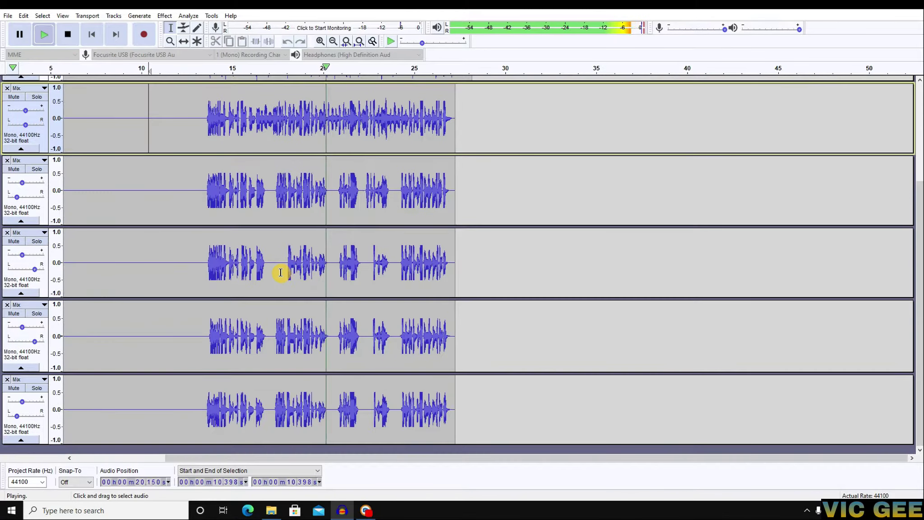
{"action": "scroll", "coordinate": [281, 272], "scroll_direction": "up", "scroll_amount": 1}
{"action": "scroll", "coordinate": [280, 272], "scroll_direction": "down", "scroll_amount": 1}
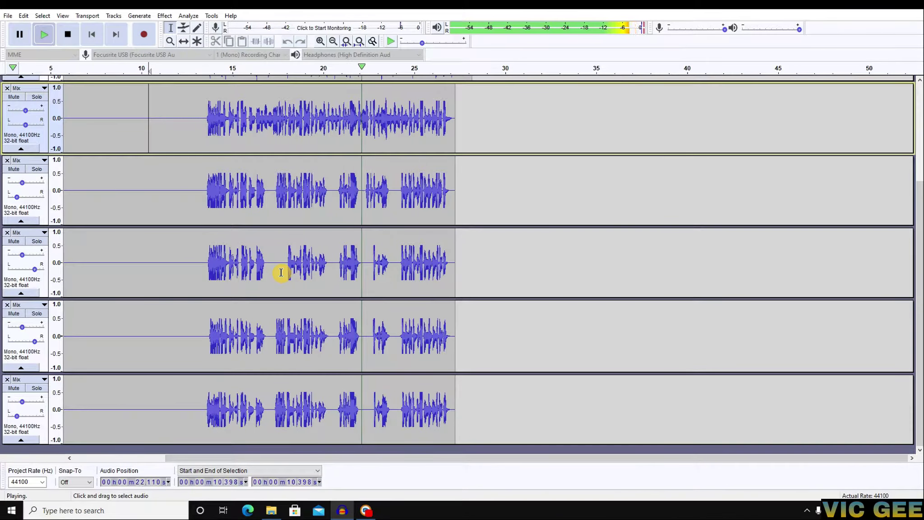
{"action": "scroll", "coordinate": [281, 272], "scroll_direction": "up", "scroll_amount": 1}
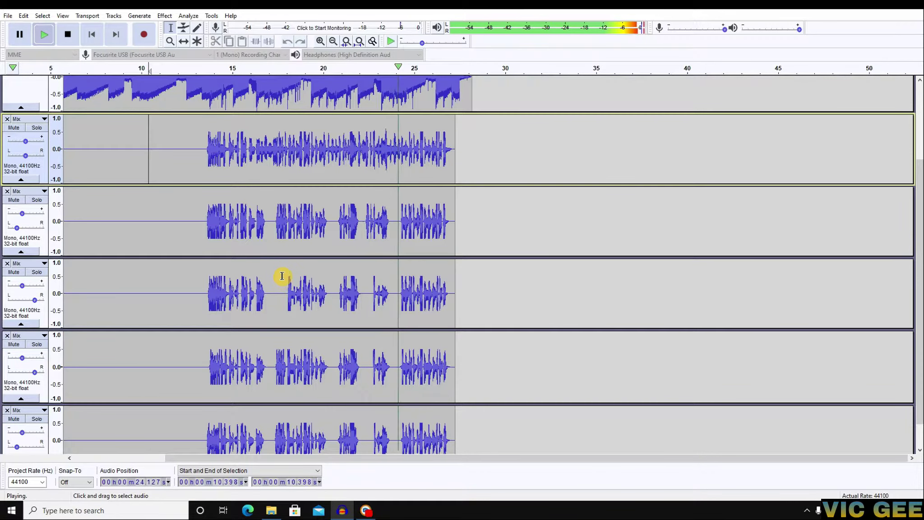
{"action": "scroll", "coordinate": [327, 268], "scroll_direction": "up", "scroll_amount": 2}
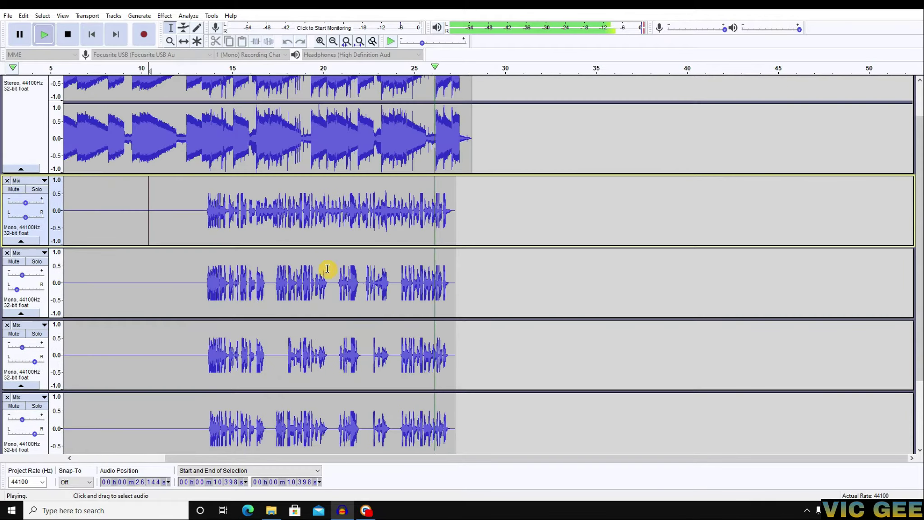
{"action": "key", "text": "space"}
Place the cursor in the main vocal just before the first words and compare where each vocal layer starts.
{"action": "scroll", "coordinate": [311, 270], "scroll_direction": "up", "scroll_amount": 1}
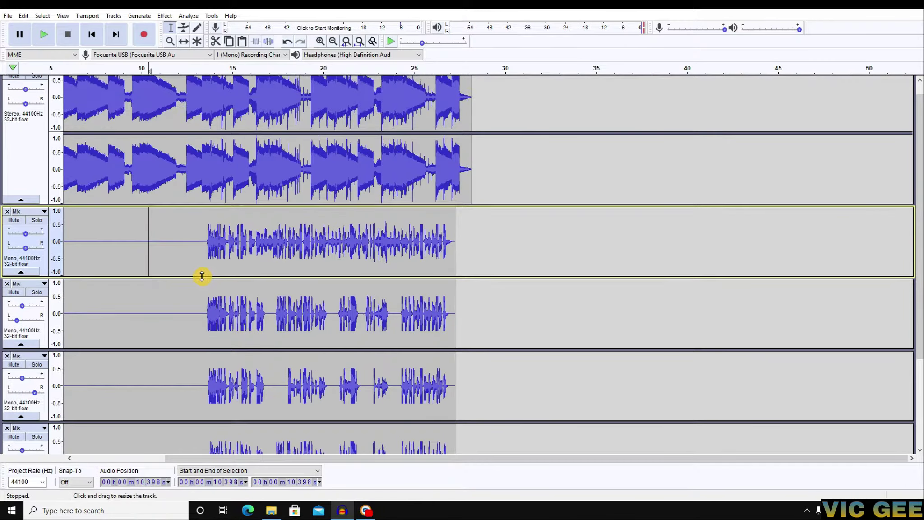
{"action": "left_click", "coordinate": [201, 245]}
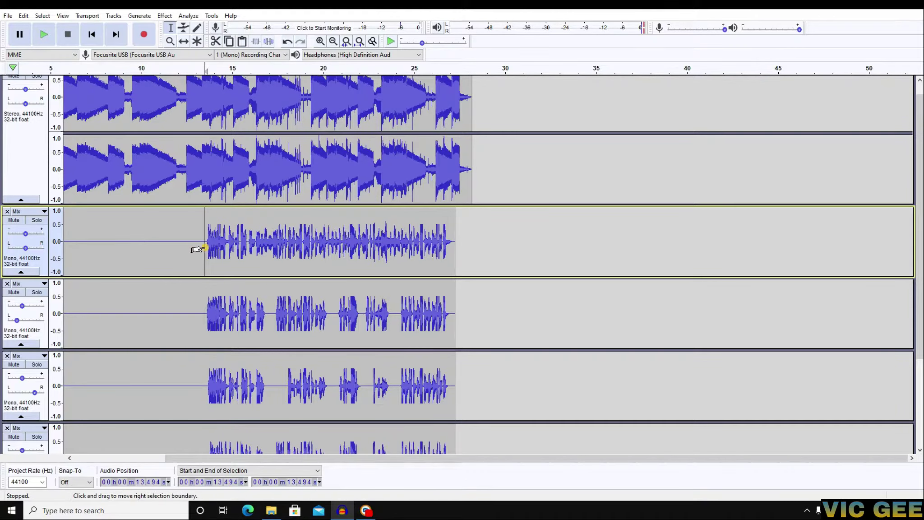
{"action": "left_click", "coordinate": [191, 249]}
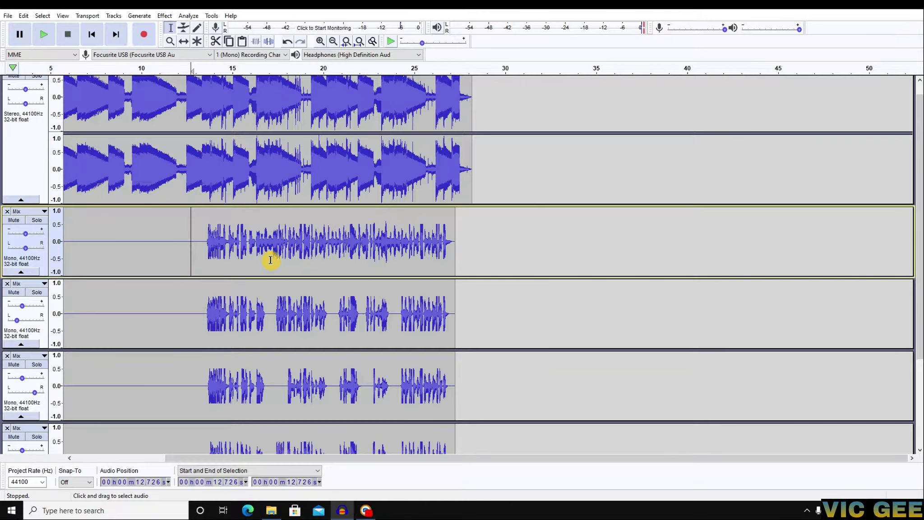
{"action": "scroll", "coordinate": [307, 260], "scroll_direction": "up", "scroll_amount": 1}
{"action": "scroll", "coordinate": [243, 268], "scroll_direction": "up", "scroll_amount": 1}
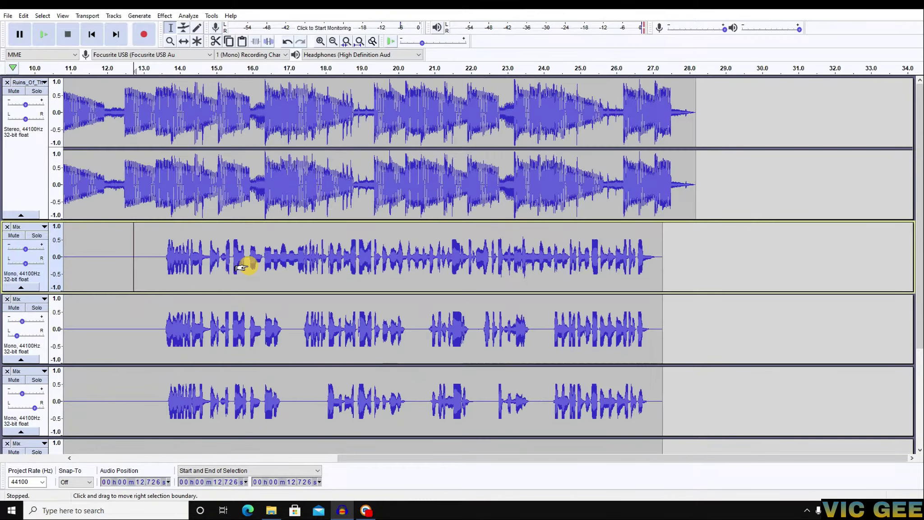
{"action": "scroll", "coordinate": [227, 264], "scroll_direction": "down", "scroll_amount": 2}
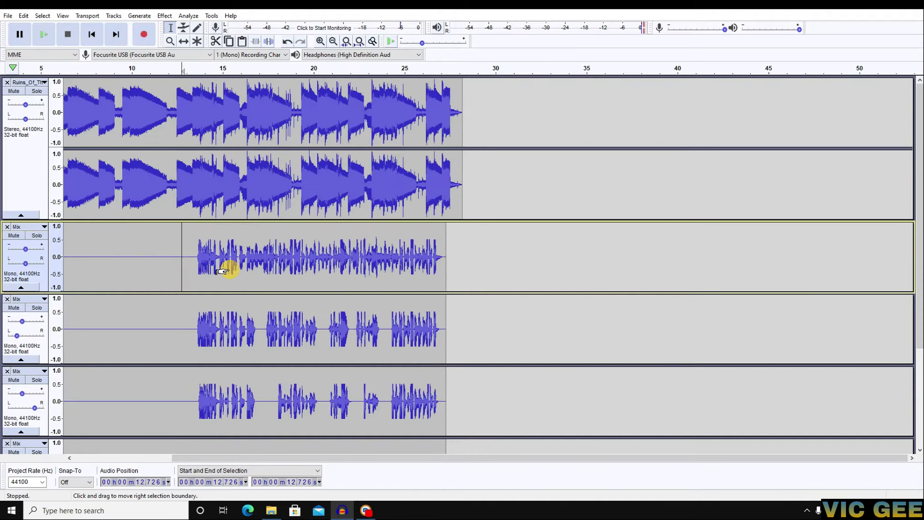
{"action": "left_click", "coordinate": [190, 262]}
{"action": "scroll", "coordinate": [192, 262], "scroll_direction": "up", "scroll_amount": 3}
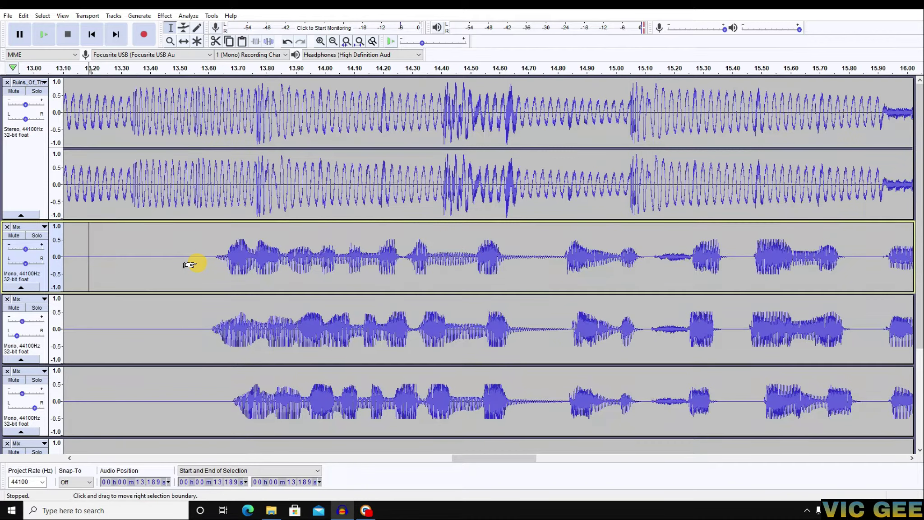
{"action": "scroll", "coordinate": [191, 264], "scroll_direction": "down", "scroll_amount": 2}
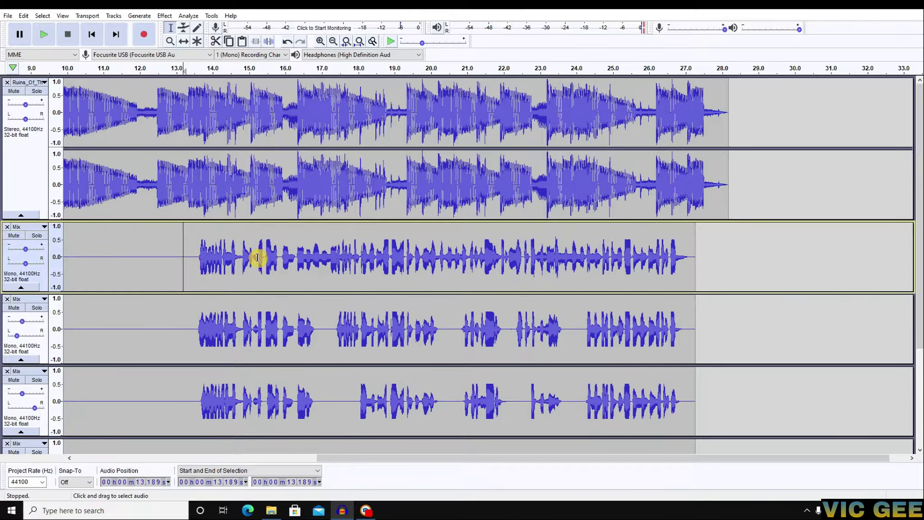
Select short spans between about 17.4 and 18.6 seconds across the main vocal and four layered tracks, clearing each selection.
{"action": "left_click_drag", "start_coordinate": [381, 257], "coordinate": [343, 413]}
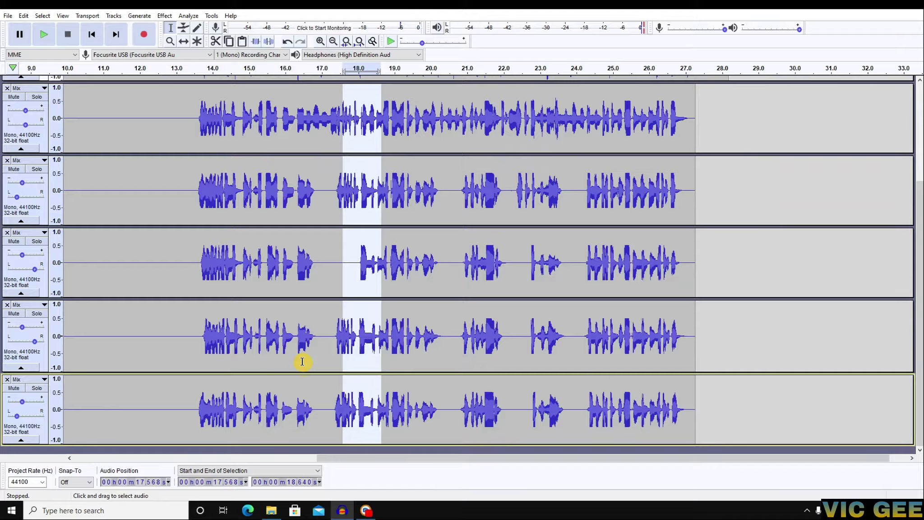
{"action": "scroll", "coordinate": [301, 343], "scroll_direction": "up", "scroll_amount": 4}
{"action": "scroll", "coordinate": [316, 303], "scroll_direction": "up", "scroll_amount": 2}
{"action": "left_click", "coordinate": [306, 246]}
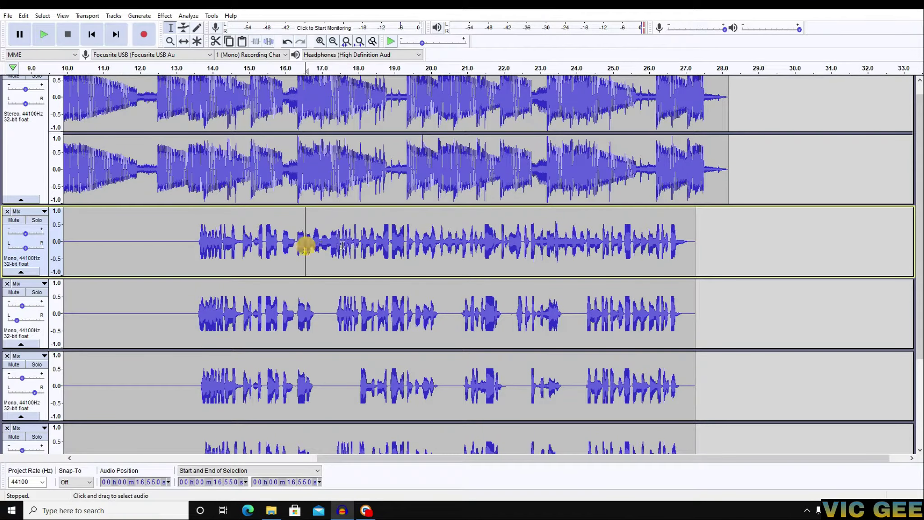
{"action": "left_click_drag", "start_coordinate": [342, 246], "coordinate": [337, 392]}
{"action": "scroll", "coordinate": [336, 378], "scroll_direction": "down", "scroll_amount": 4}
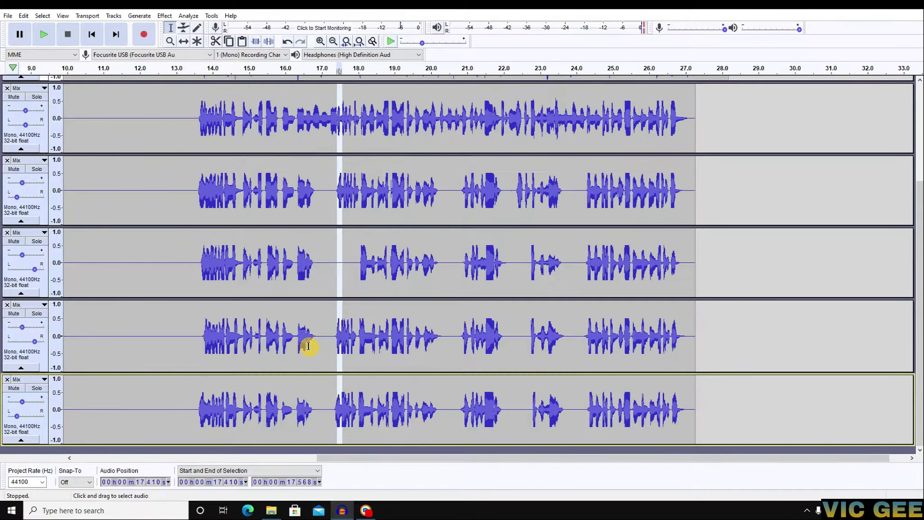
{"action": "left_click", "coordinate": [308, 346]}
Examine the vocal entry at about 13.6 seconds up close and compare its timing across the main and layered tracks.
{"action": "scroll", "coordinate": [180, 314], "scroll_direction": "up", "scroll_amount": 3}
{"action": "scroll", "coordinate": [190, 299], "scroll_direction": "up", "scroll_amount": 1, "text": "ctrl"}
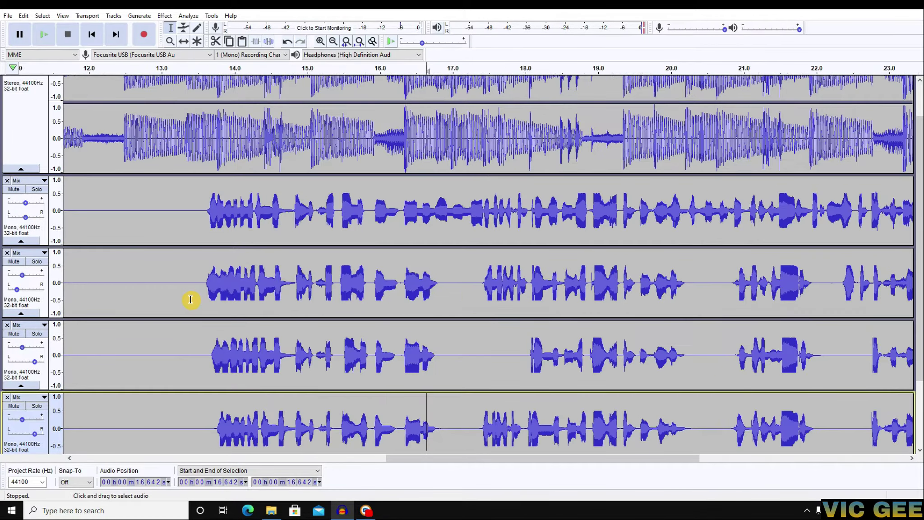
{"action": "scroll", "coordinate": [191, 299], "scroll_direction": "up", "scroll_amount": 1, "text": "ctrl"}
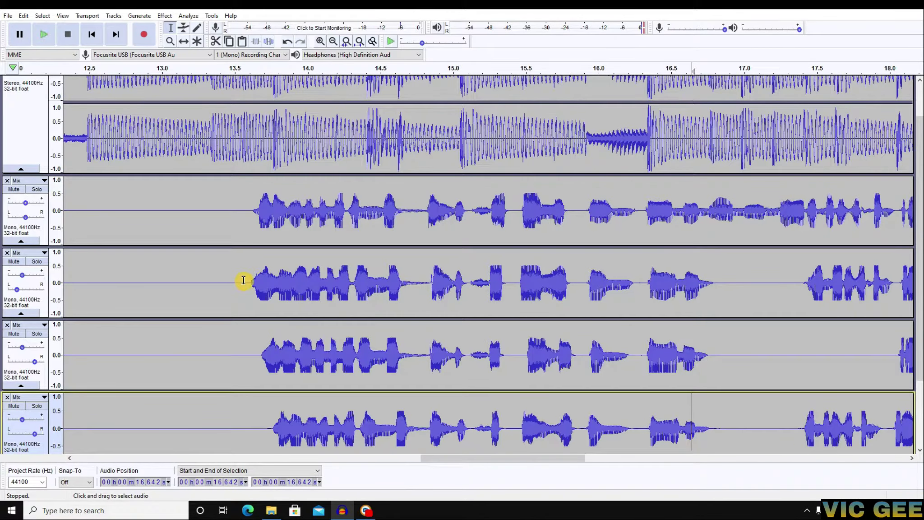
{"action": "scroll", "coordinate": [241, 279], "scroll_direction": "down", "scroll_amount": 1, "text": "ctrl"}
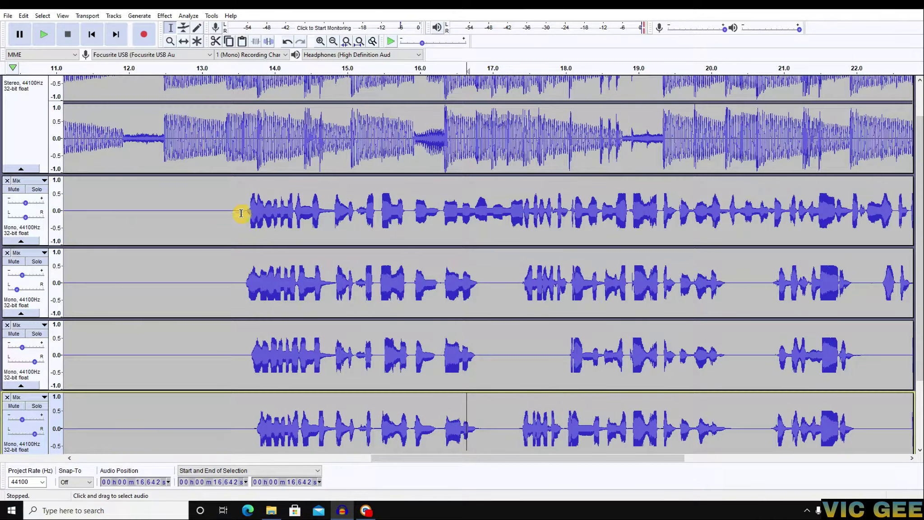
{"action": "scroll", "coordinate": [253, 241], "scroll_direction": "up", "scroll_amount": 2, "text": "ctrl"}
{"action": "scroll", "coordinate": [251, 241], "scroll_direction": "down", "scroll_amount": 4, "text": "ctrl"}
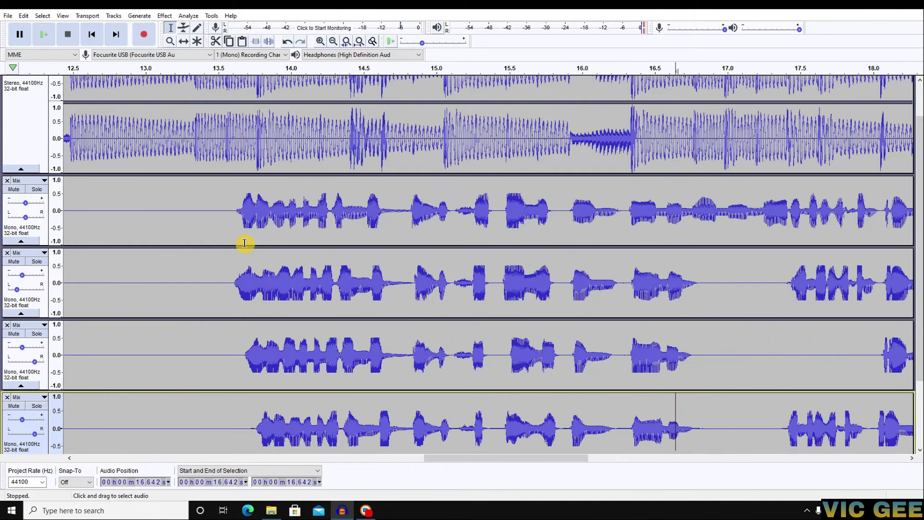
Select from about 16.99 to 17.52 seconds across all five vocal tracks and compare the main vocal with the layers there.
{"action": "left_click", "coordinate": [269, 281]}
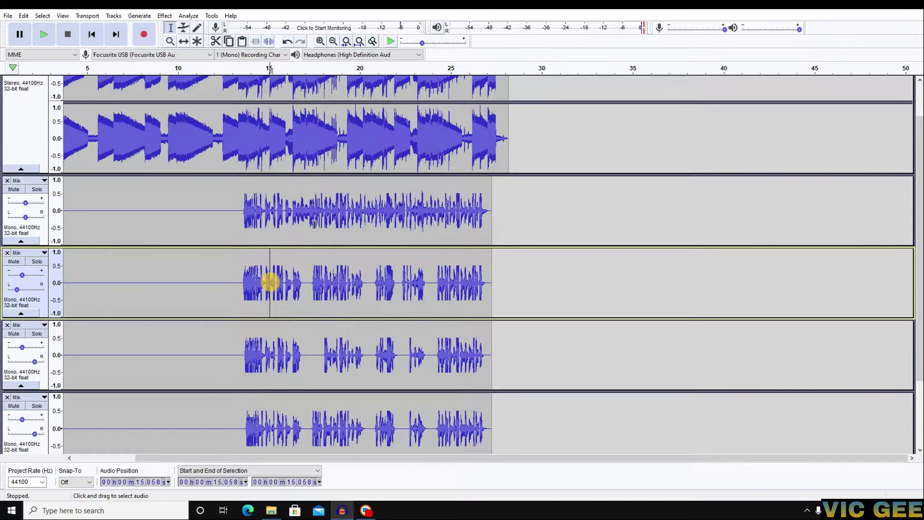
{"action": "left_click_drag", "start_coordinate": [315, 224], "coordinate": [304, 350]}
{"action": "scroll", "coordinate": [304, 350], "scroll_direction": "down", "scroll_amount": 2}
{"action": "left_click_drag", "start_coordinate": [304, 377], "coordinate": [305, 396]}
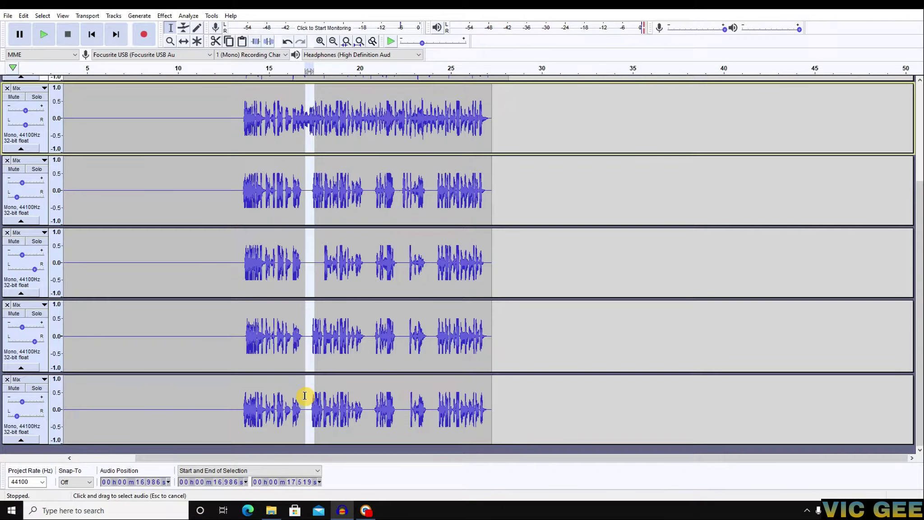
{"action": "scroll", "coordinate": [386, 331], "scroll_direction": "up", "scroll_amount": 3}
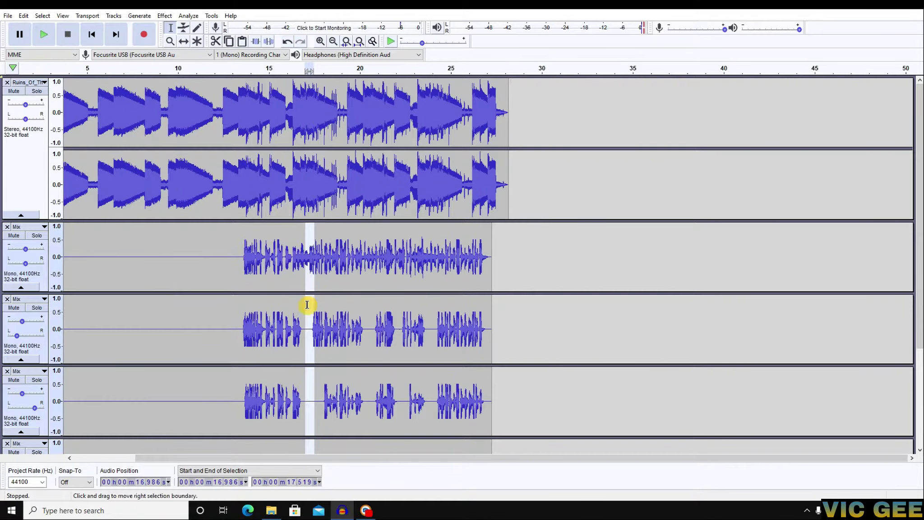
{"action": "scroll", "coordinate": [305, 306], "scroll_direction": "down", "scroll_amount": 3}
{"action": "scroll", "coordinate": [330, 350], "scroll_direction": "up", "scroll_amount": 3}
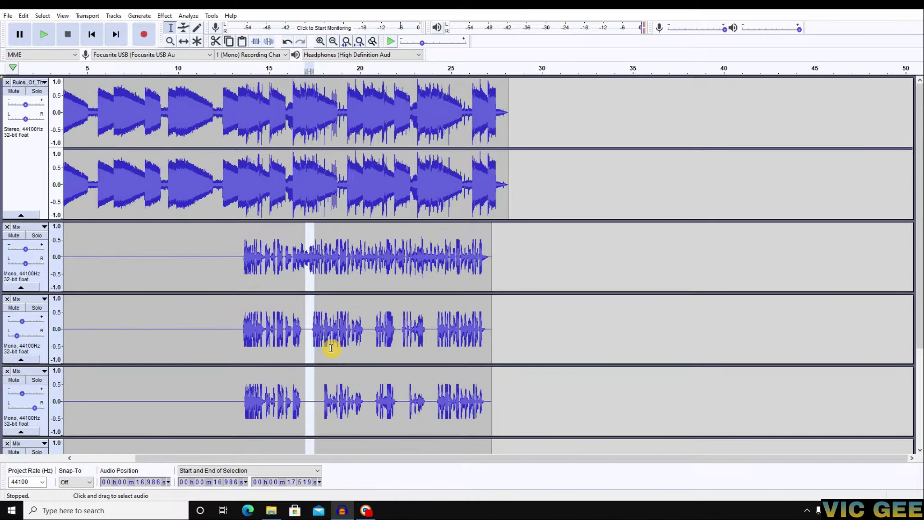
{"action": "scroll", "coordinate": [313, 289], "scroll_direction": "down", "scroll_amount": 3}
{"action": "scroll", "coordinate": [307, 288], "scroll_direction": "up", "scroll_amount": 3}
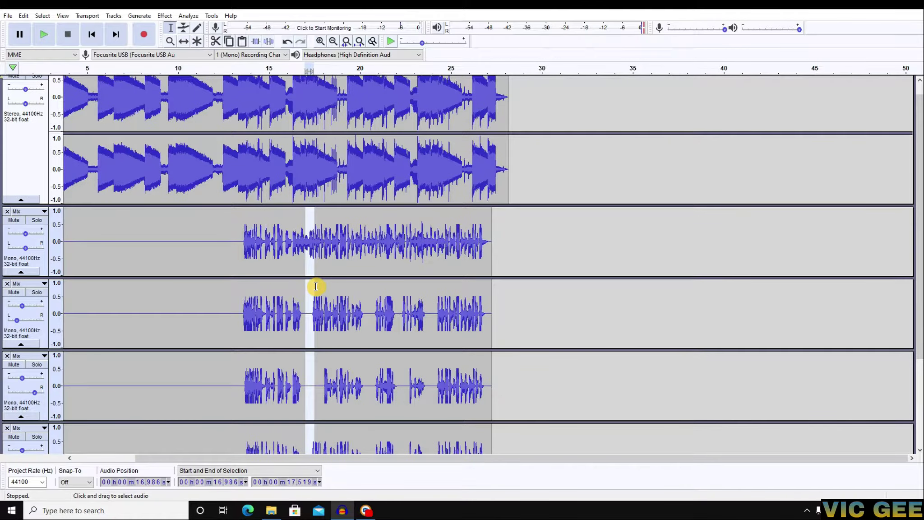
{"action": "scroll", "coordinate": [354, 294], "scroll_direction": "down", "scroll_amount": 1}
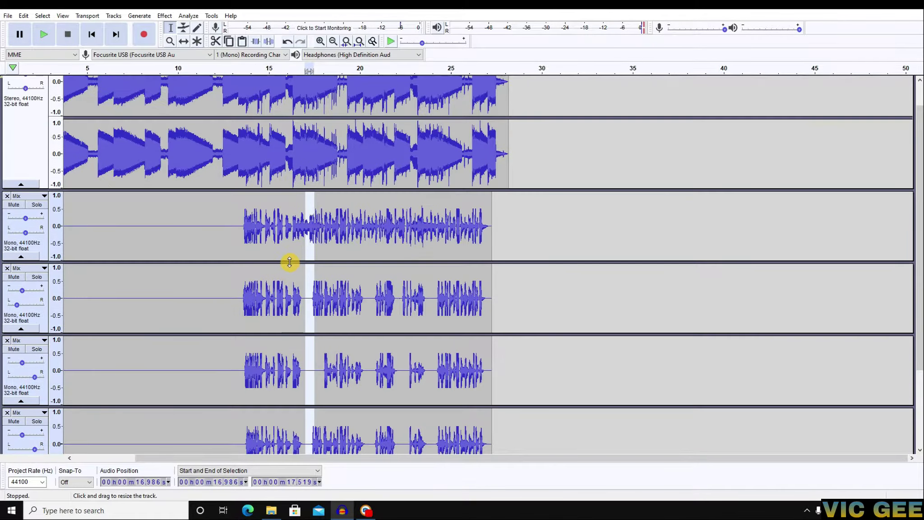
Select from about 15.37 to 16.51 seconds across the main vocal and all four layered mono tracks.
{"action": "left_click_drag", "start_coordinate": [289, 260], "coordinate": [275, 393]}
{"action": "scroll", "coordinate": [278, 316], "scroll_direction": "down", "scroll_amount": 3}
{"action": "scroll", "coordinate": [227, 291], "scroll_direction": "up", "scroll_amount": 4}
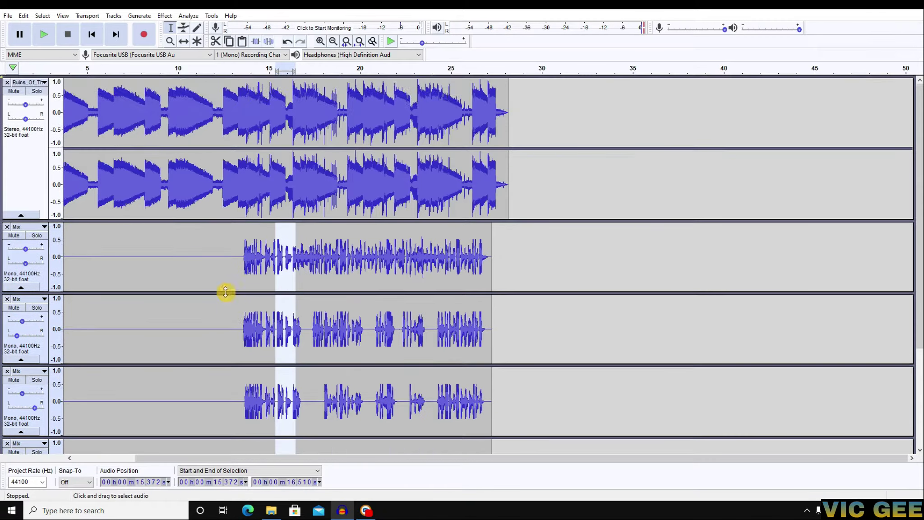
Mix and render the main vocal and all four layered mono tracks into a single stereo track.
{"action": "left_click", "coordinate": [113, 15]}
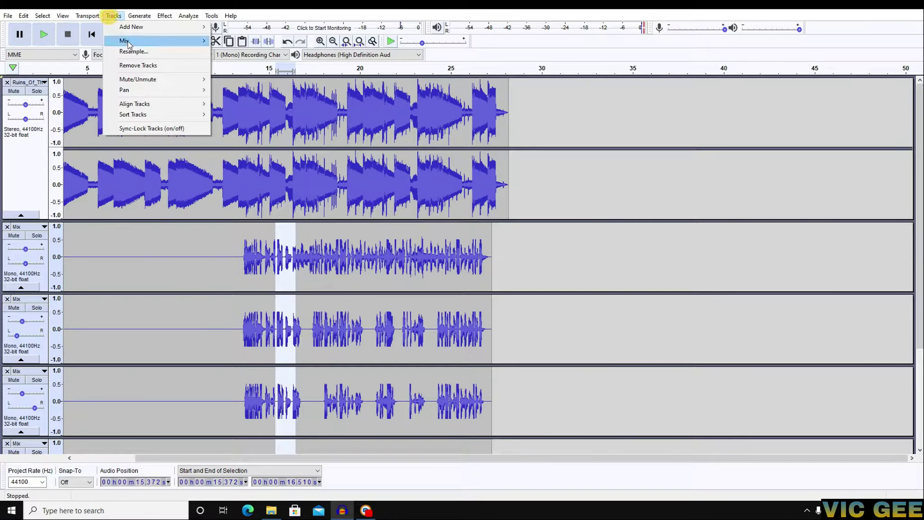
{"action": "mouse_move", "coordinate": [155, 42]}
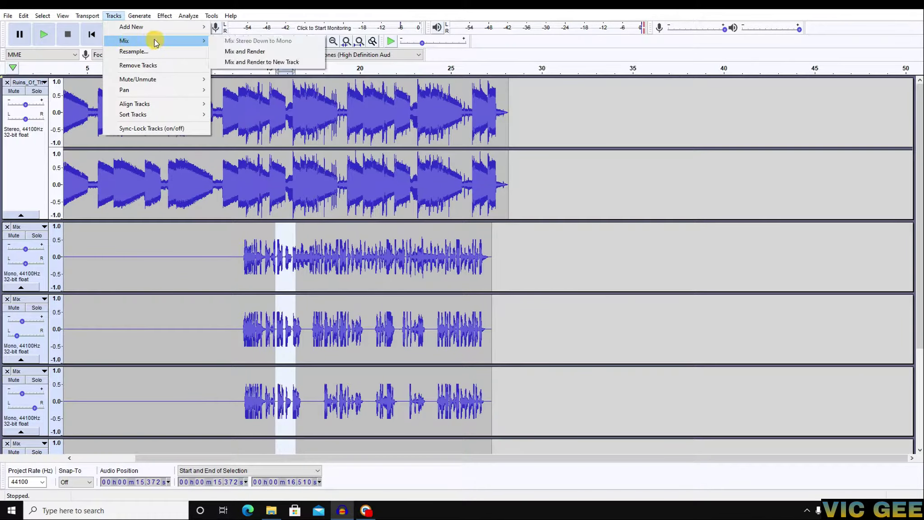
{"action": "left_click", "coordinate": [258, 53]}
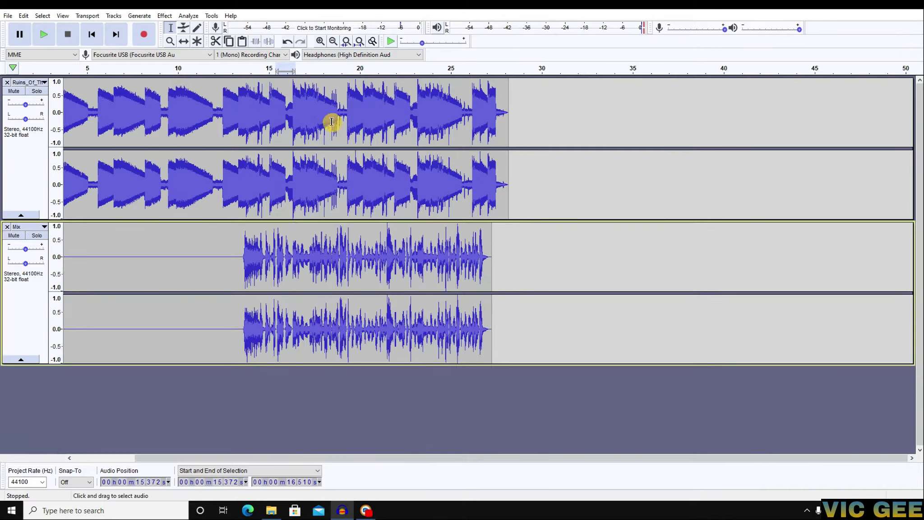
Play the mixed vocal with the beat from about 13.5 seconds and listen to the vocal entry.
{"action": "left_click_drag", "start_coordinate": [234, 278], "coordinate": [237, 279]}
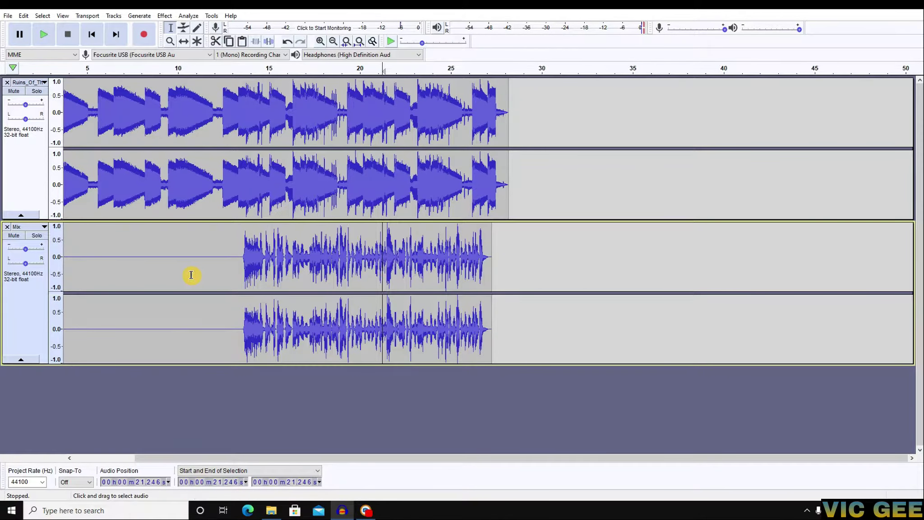
{"action": "left_click", "coordinate": [190, 272]}
{"action": "left_click", "coordinate": [242, 262]}
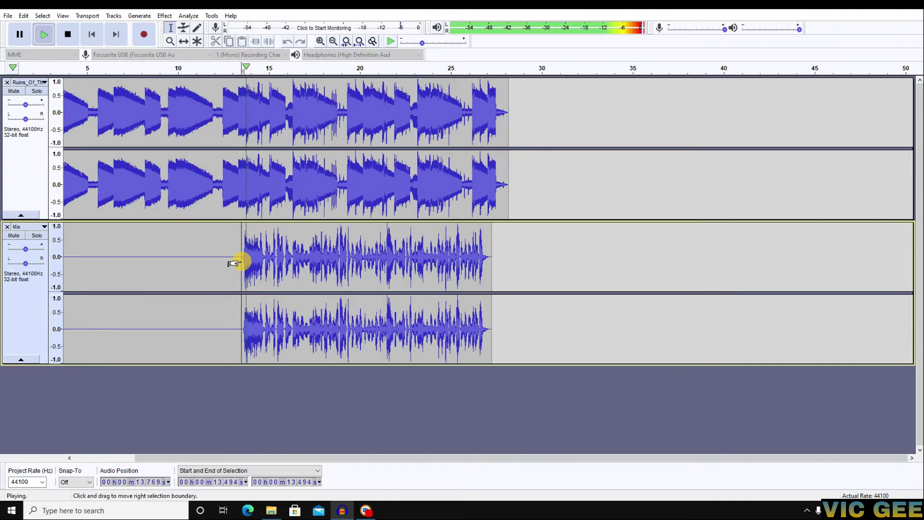
{"action": "double_click", "coordinate": [325, 260]}
{"action": "left_click", "coordinate": [298, 264]}
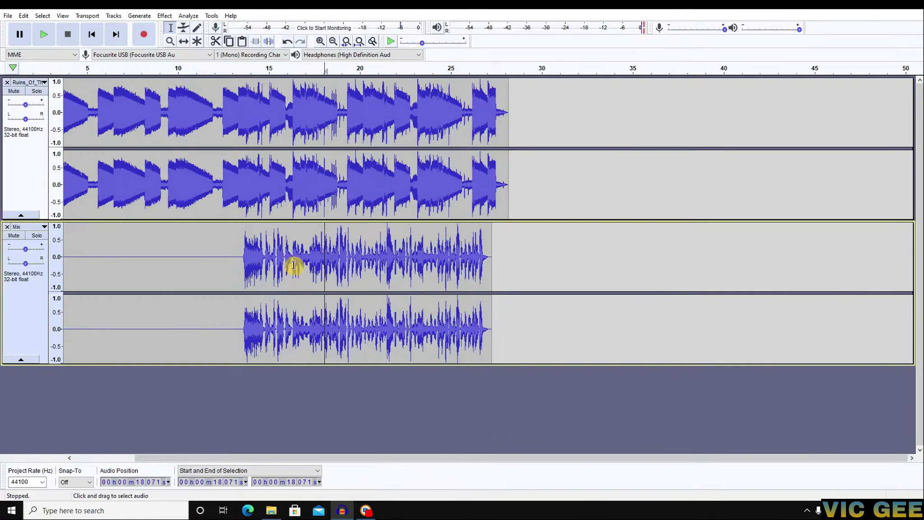
Select the mixed vocal track from about 13.36 to 27.27 seconds.
{"action": "left_click_drag", "start_coordinate": [237, 261], "coordinate": [491, 312]}
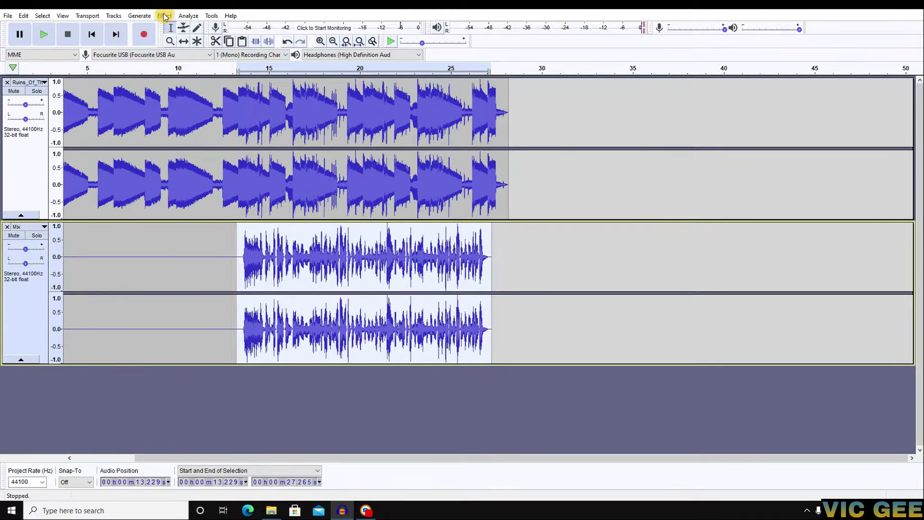
{"action": "left_click", "coordinate": [306, 253]}
{"action": "left_click", "coordinate": [234, 257]}
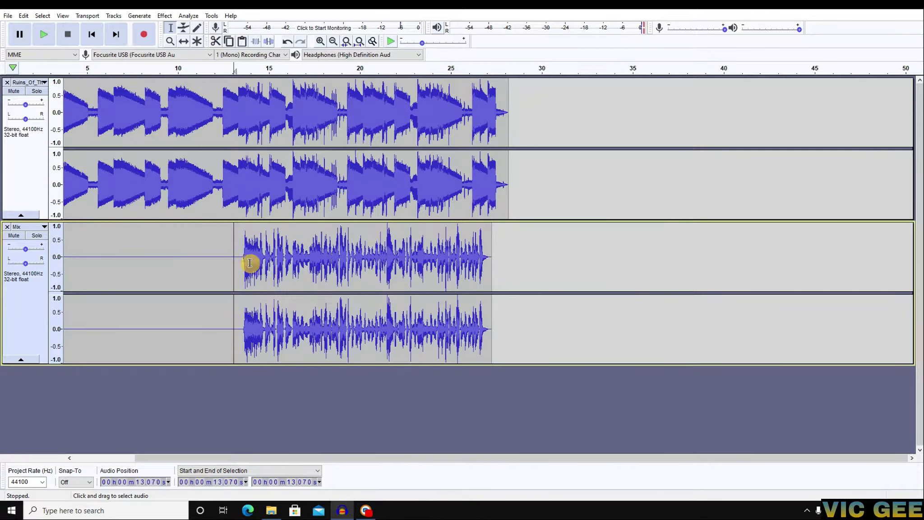
{"action": "left_click_drag", "start_coordinate": [239, 259], "coordinate": [492, 281]}
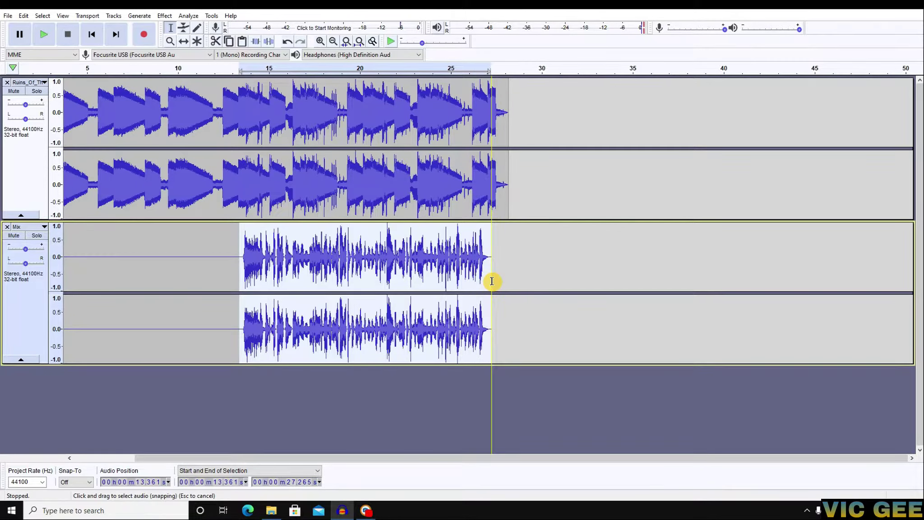
Equalize the selected vocal with the Bass Boost curve reshaped to about 4 dB up to 100 Hz, falling to 0 dB at 200 Hz.
{"action": "left_click", "coordinate": [165, 17]}
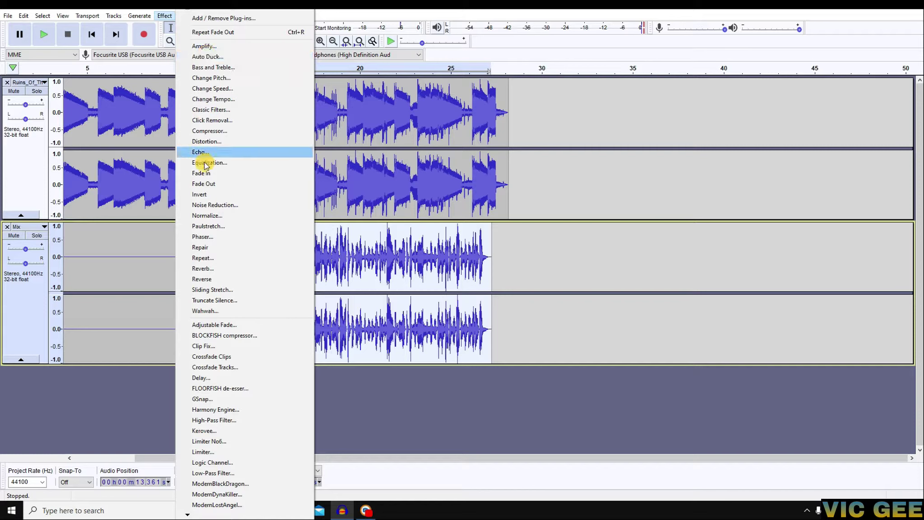
{"action": "left_click", "coordinate": [222, 166]}
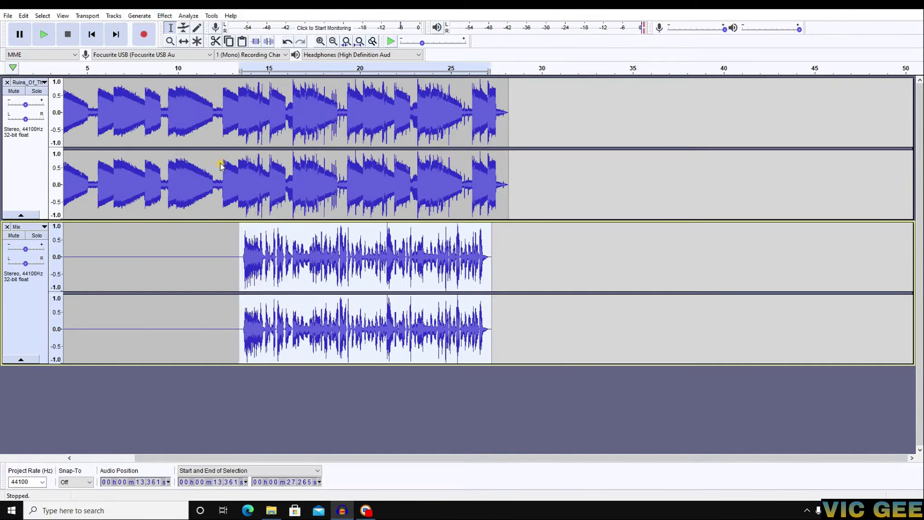
{"action": "left_click", "coordinate": [356, 364]}
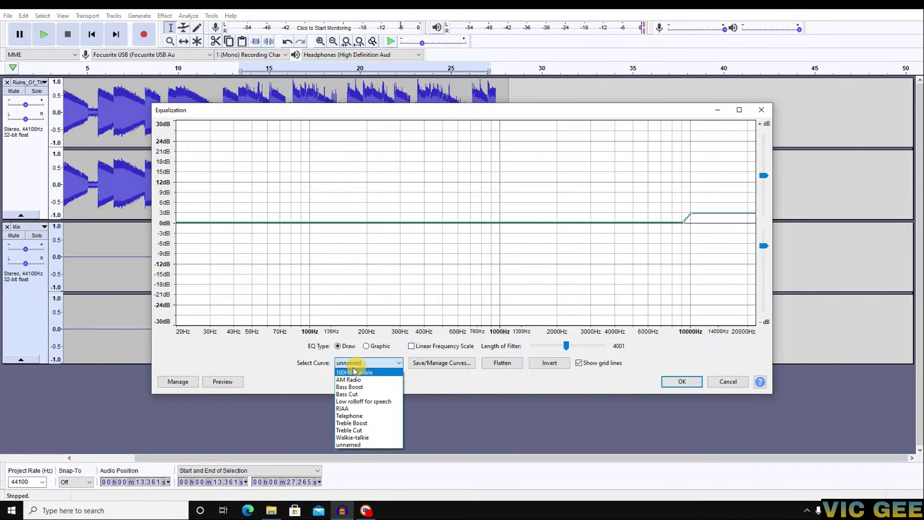
{"action": "left_click", "coordinate": [353, 387]}
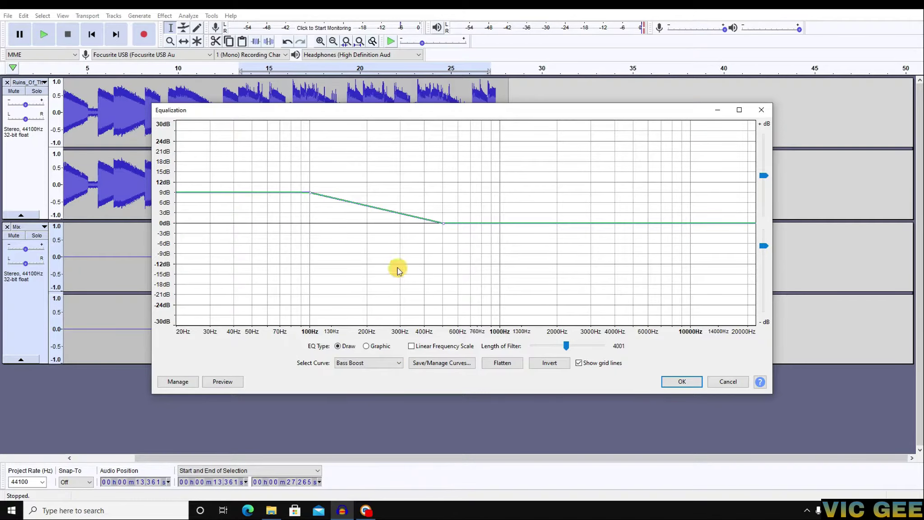
{"action": "left_click_drag", "start_coordinate": [443, 223], "coordinate": [367, 226]}
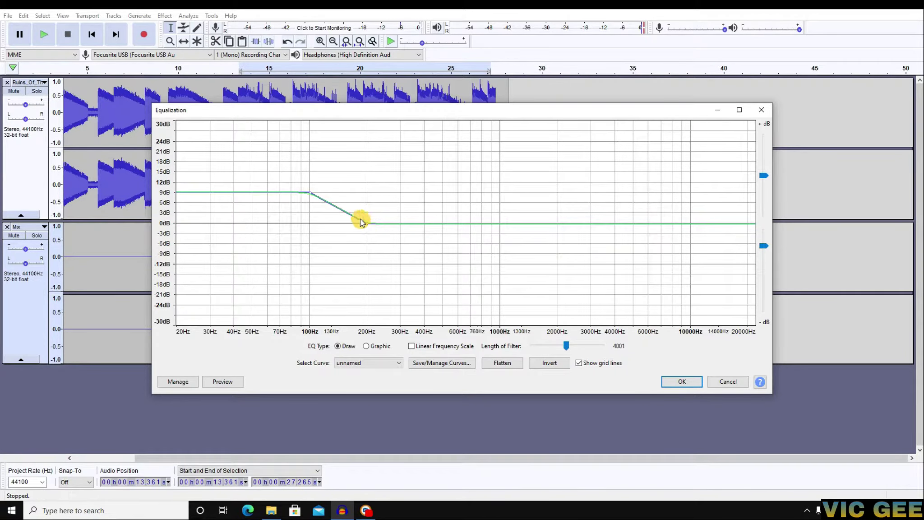
{"action": "left_click_drag", "start_coordinate": [310, 193], "coordinate": [310, 209]}
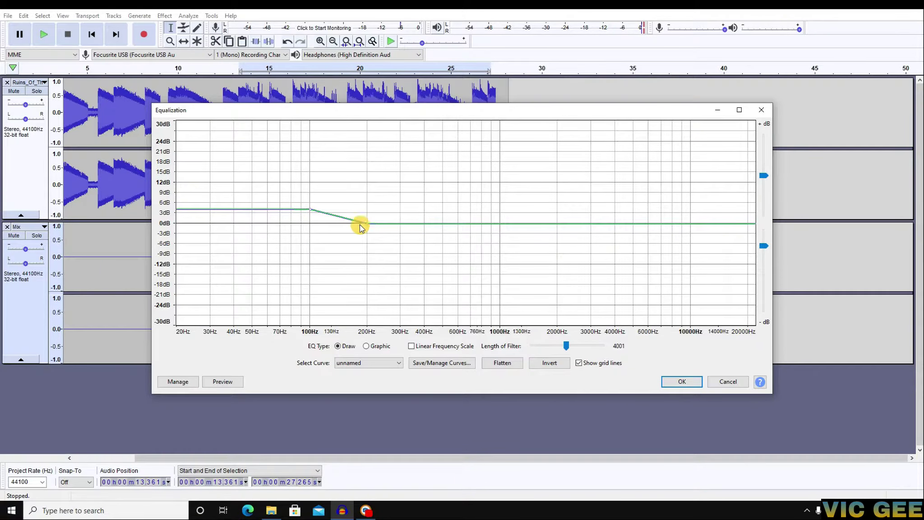
{"action": "left_click", "coordinate": [683, 382]}
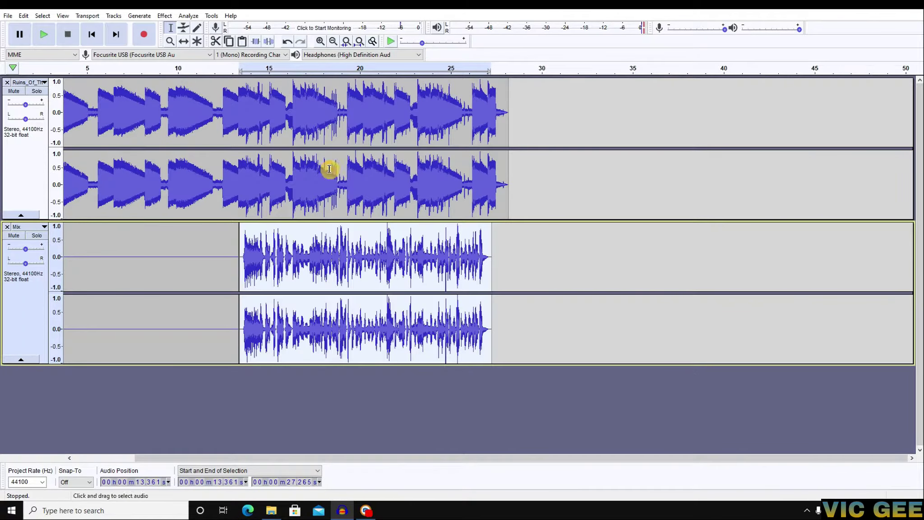
Equalize the selected vocal with the Treble Boost curve reshaped to rise from 0 dB at 5000 Hz to about 4 dB at 10000 Hz.
{"action": "left_click", "coordinate": [164, 17]}
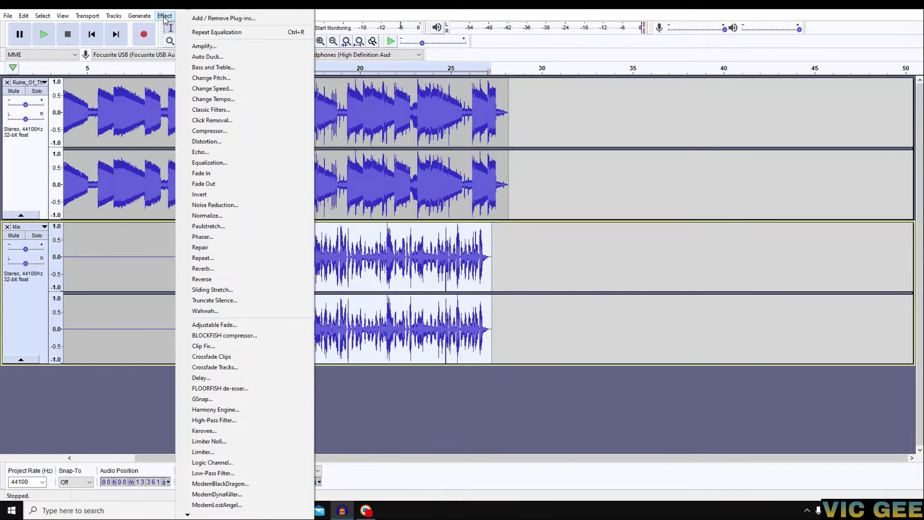
{"action": "left_click", "coordinate": [208, 164]}
{"action": "left_click", "coordinate": [369, 363]}
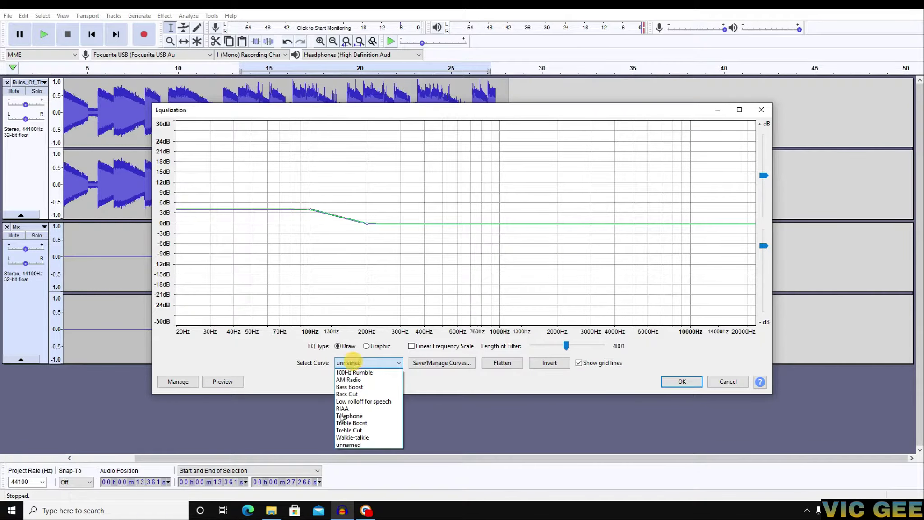
{"action": "left_click", "coordinate": [361, 424]}
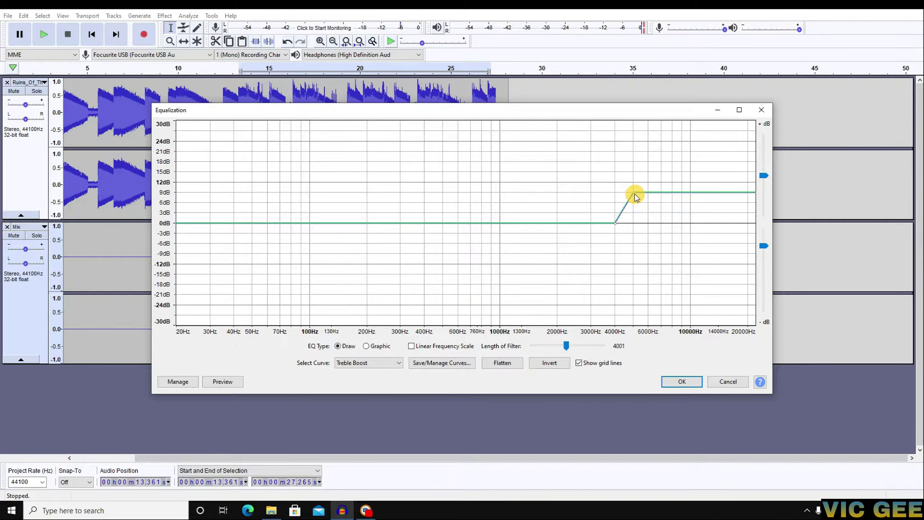
{"action": "left_click_drag", "start_coordinate": [634, 194], "coordinate": [689, 209]}
{"action": "left_click_drag", "start_coordinate": [620, 223], "coordinate": [659, 211]}
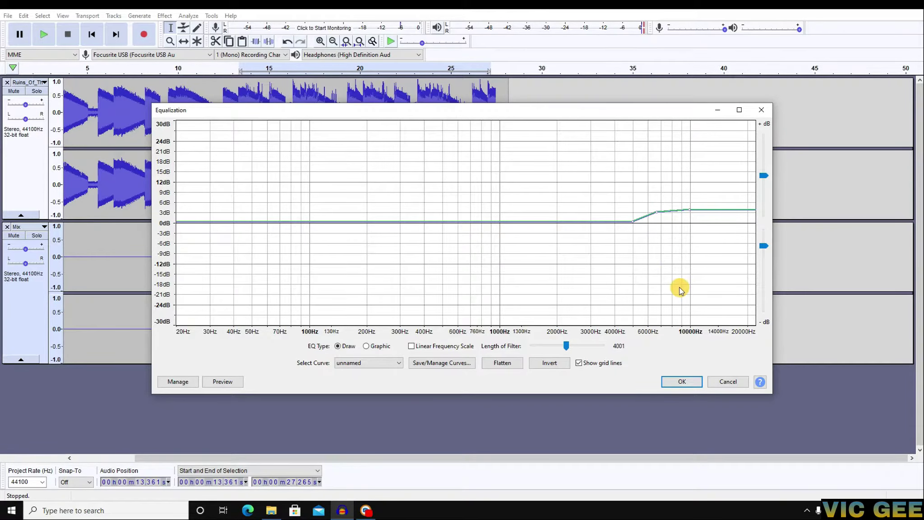
{"action": "left_click", "coordinate": [683, 382]}
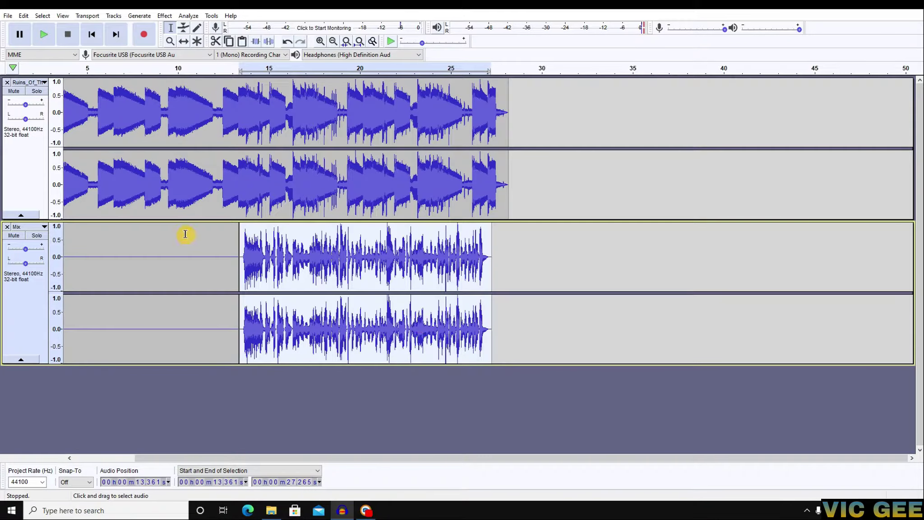
Apply the YOU WA SHOCK! effect to the selected vocal and close its window.
{"action": "left_click", "coordinate": [163, 16]}
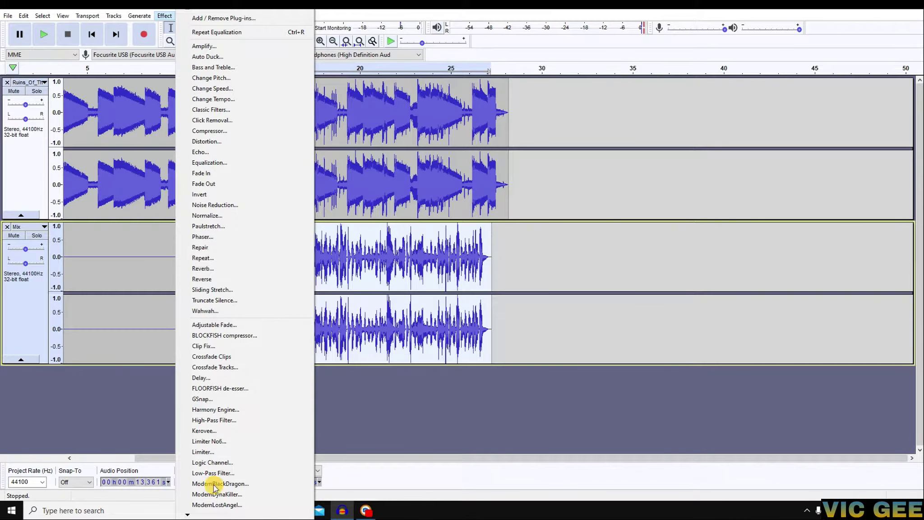
{"action": "mouse_move", "coordinate": [188, 515]}
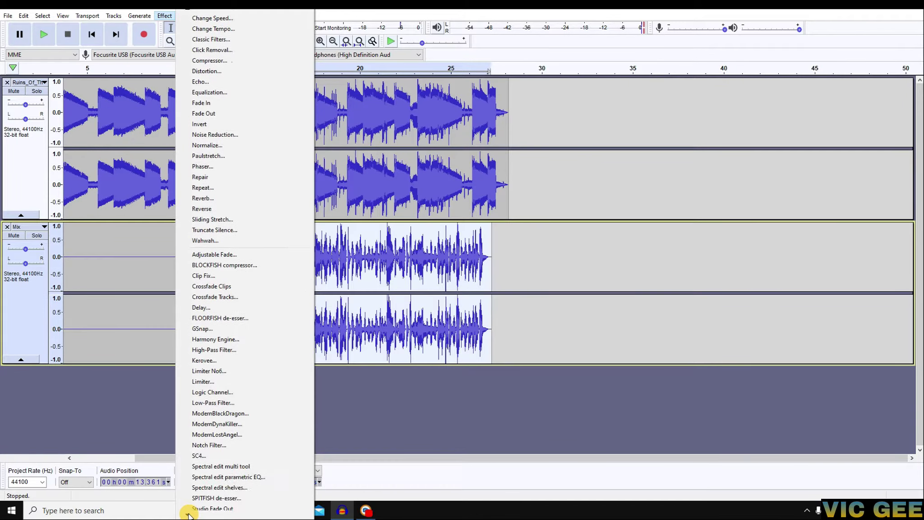
{"action": "left_click", "coordinate": [213, 499]}
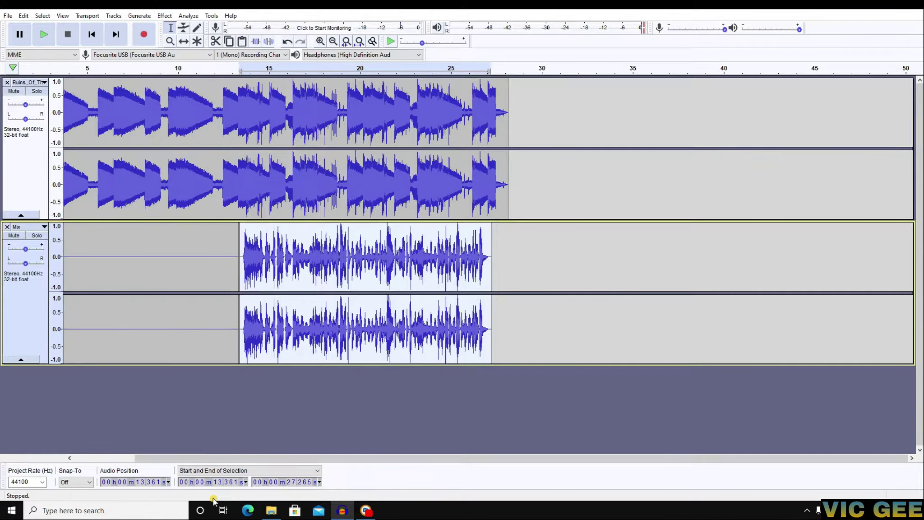
{"action": "key", "text": "Return"}
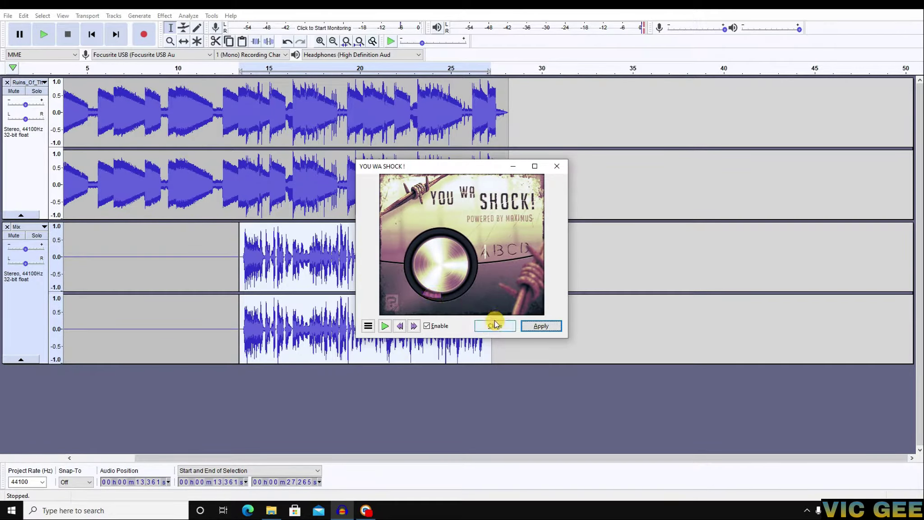
{"action": "left_click_drag", "start_coordinate": [434, 295], "coordinate": [434, 289]}
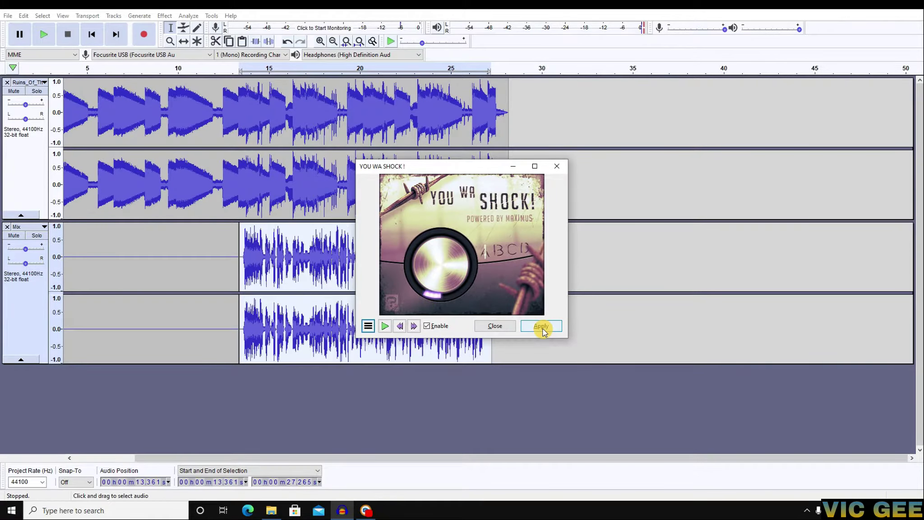
{"action": "left_click", "coordinate": [501, 326]}
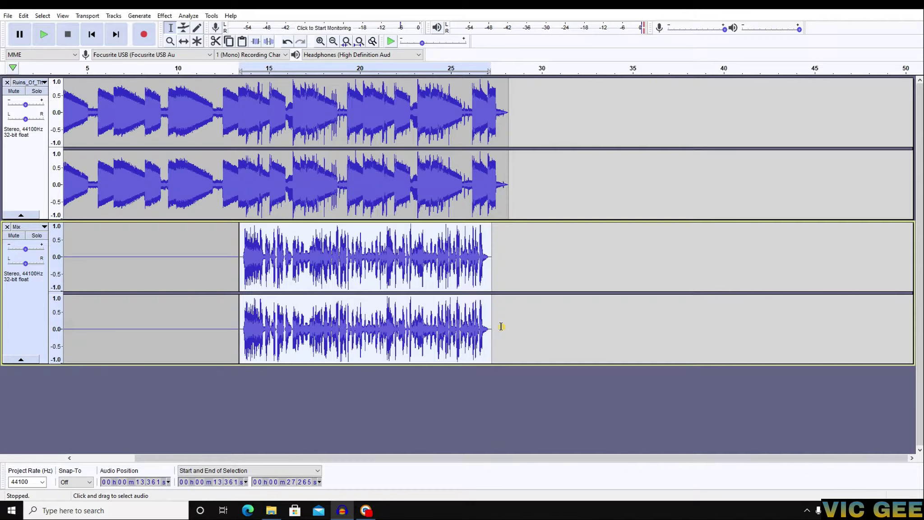
De-ess the selected vocal with the SPITFISH de-esser, setting its sense and depth.
{"action": "left_click", "coordinate": [165, 16]}
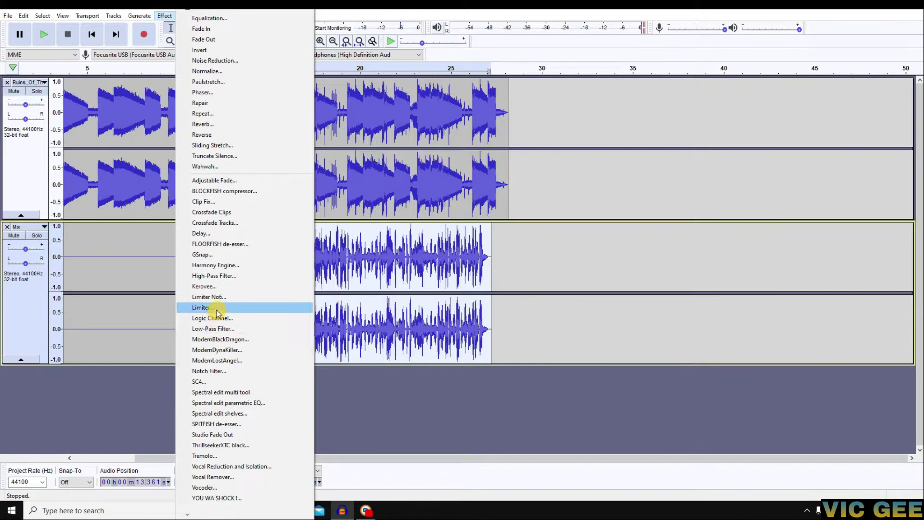
{"action": "left_click", "coordinate": [214, 425]}
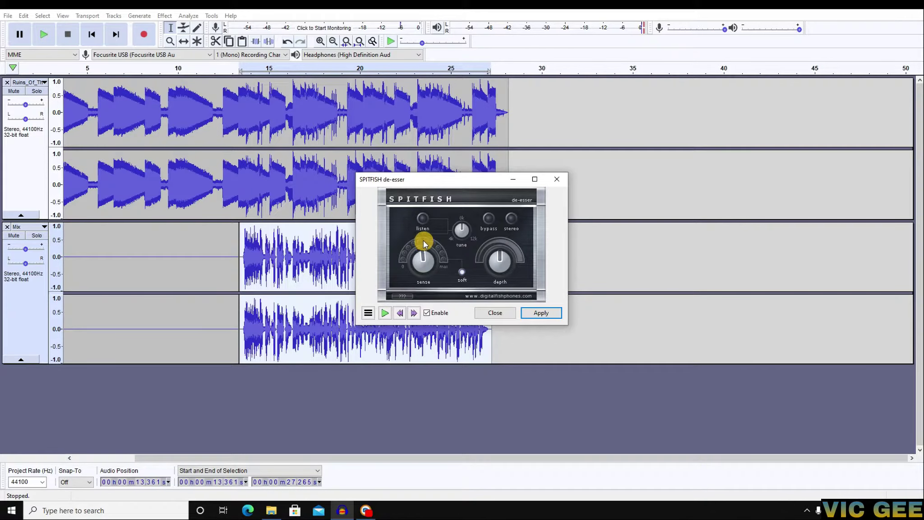
{"action": "mouse_move", "coordinate": [423, 240]}
{"action": "left_mouse_down"}
{"action": "mouse_move", "coordinate": [422, 273]}
{"action": "mouse_move", "coordinate": [424, 233]}
{"action": "mouse_move", "coordinate": [424, 256]}
{"action": "left_mouse_up"}
{"action": "left_click_drag", "start_coordinate": [500, 241], "coordinate": [505, 241]}
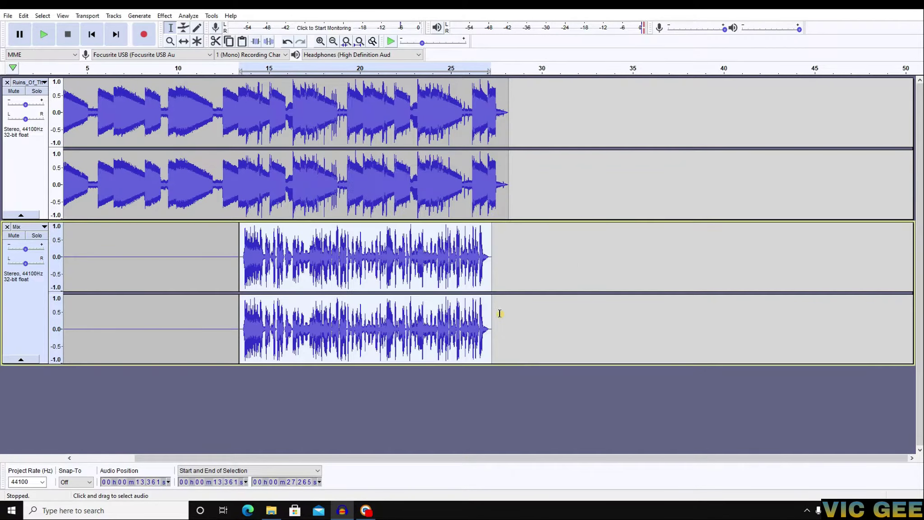
{"action": "left_click", "coordinate": [526, 314]}
Apply ModernDynaKiller to the selected vocal using the Default factory preset, with input at about 20 and output at about 30.
{"action": "left_click", "coordinate": [163, 17]}
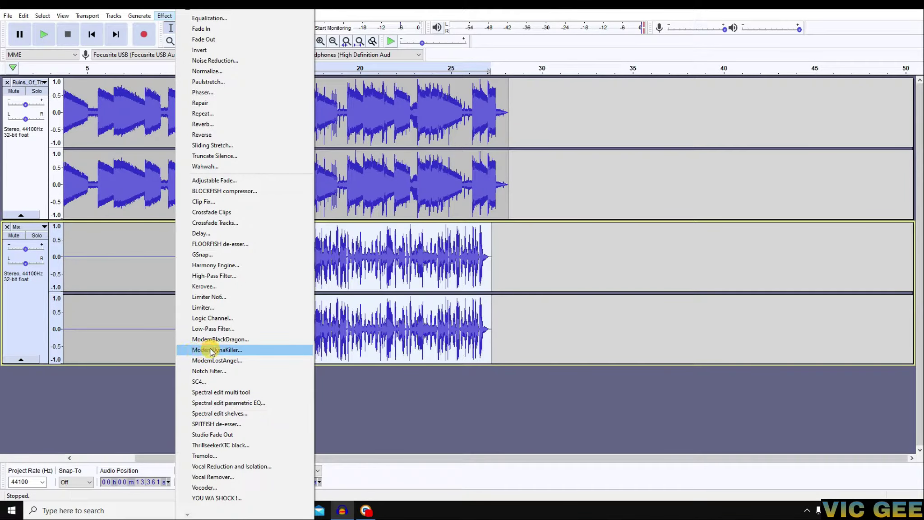
{"action": "left_click", "coordinate": [213, 351]}
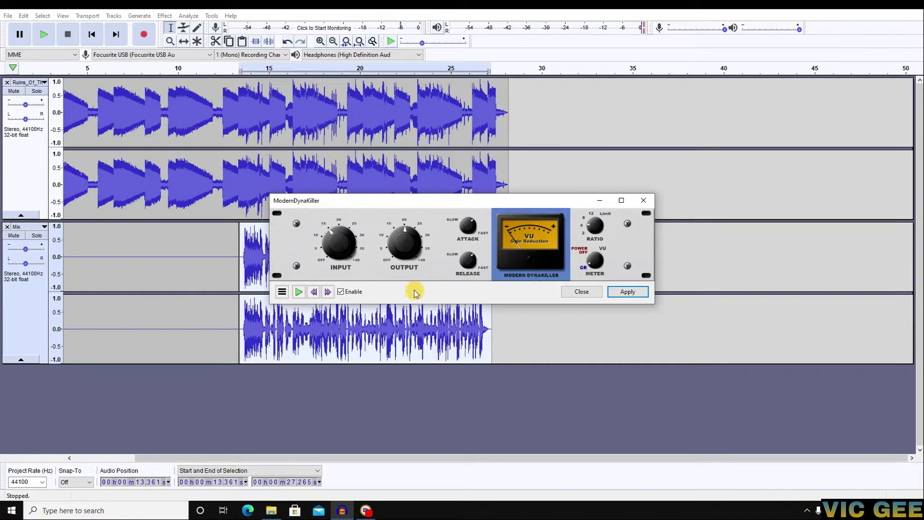
{"action": "left_click", "coordinate": [282, 291]}
{"action": "mouse_move", "coordinate": [316, 340]}
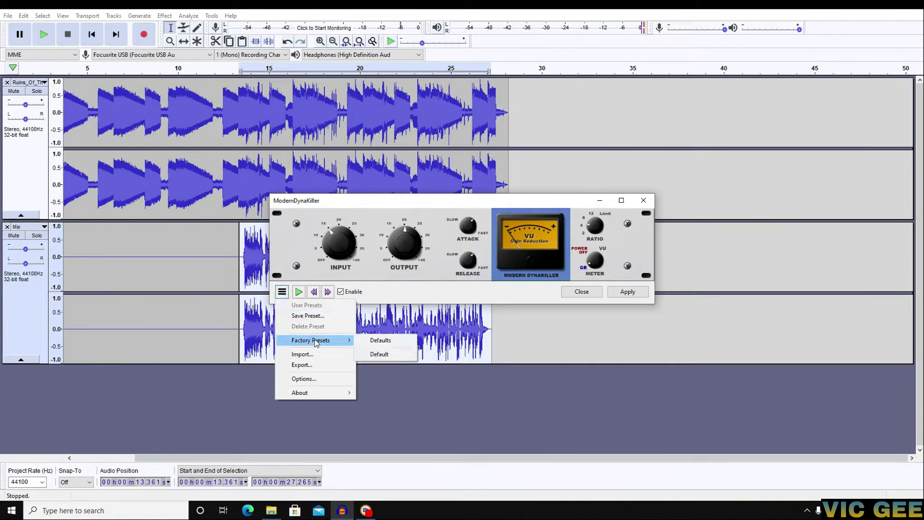
{"action": "left_click", "coordinate": [389, 357]}
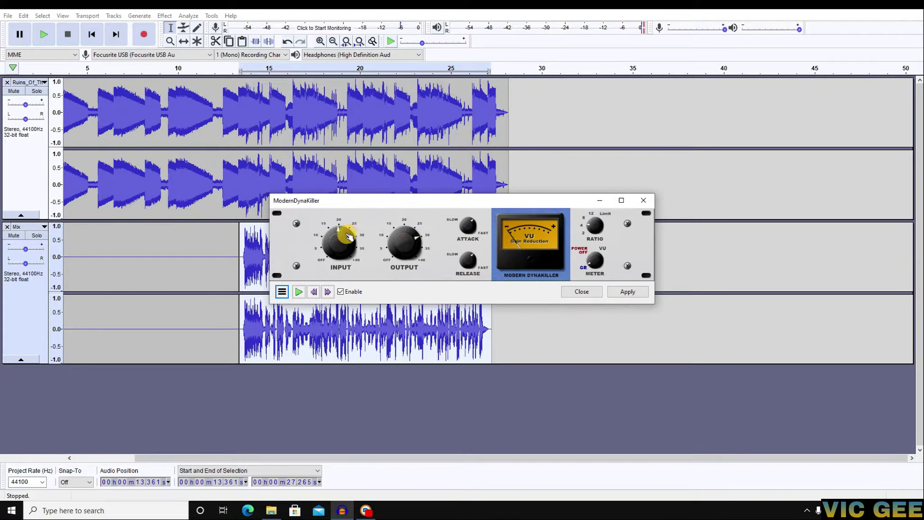
{"action": "left_click", "coordinate": [628, 292]}
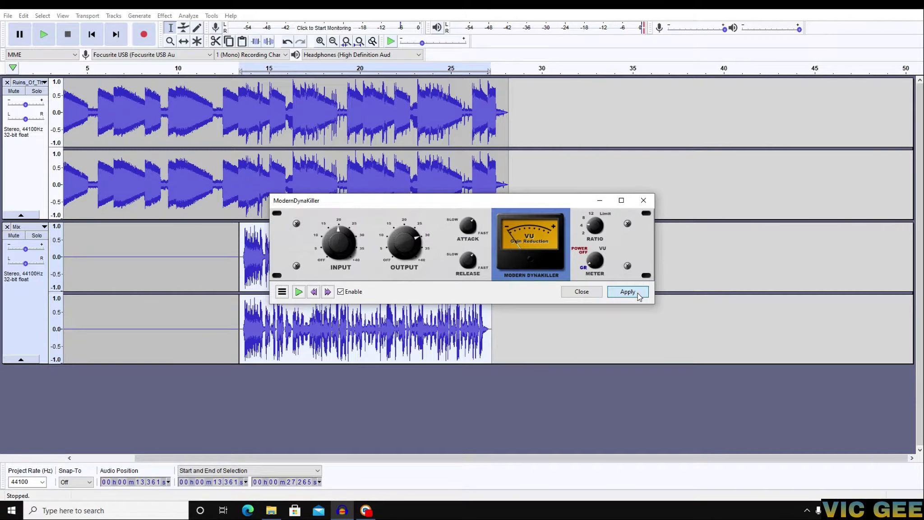
Close the ModernDynaKiller window and normalize the selected vocal mix to a peak amplitude of -1.0 dB.
{"action": "left_click", "coordinate": [586, 292]}
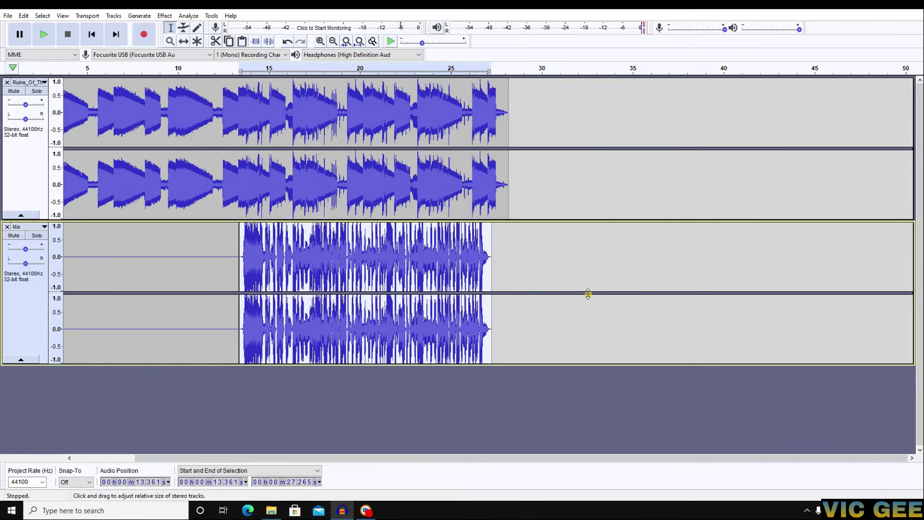
{"action": "left_click", "coordinate": [165, 15]}
{"action": "mouse_move", "coordinate": [188, 12]}
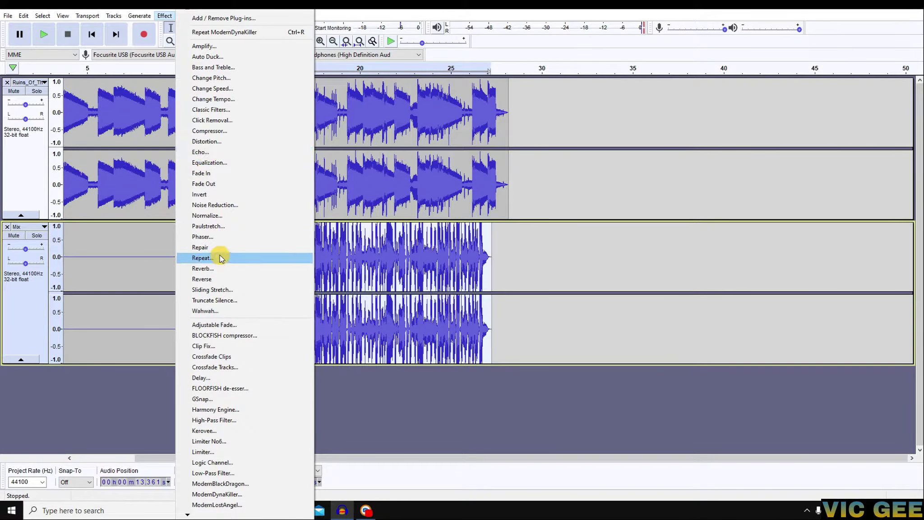
{"action": "left_click", "coordinate": [213, 219]}
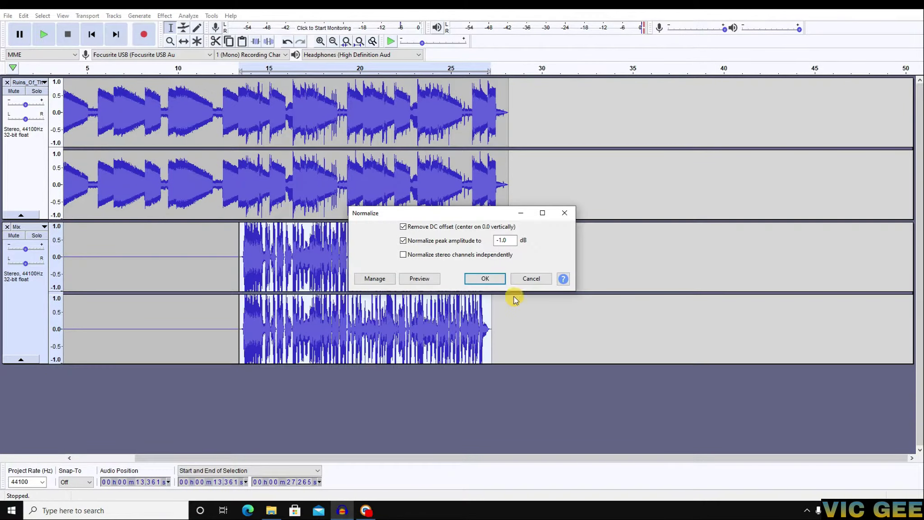
{"action": "left_click", "coordinate": [488, 279]}
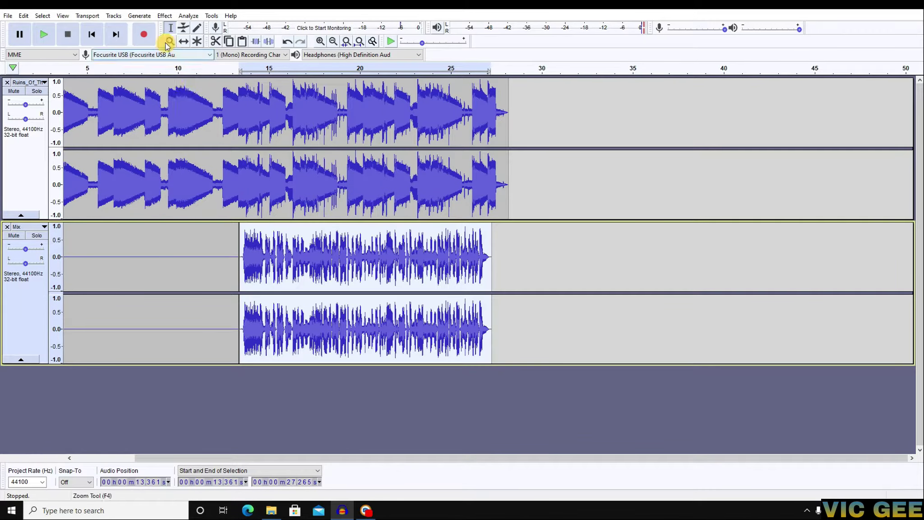
Apply a High-Pass Filter to the selected vocal mix at 300 Hz with a 6 dB per octave roll-off.
{"action": "left_click", "coordinate": [165, 15]}
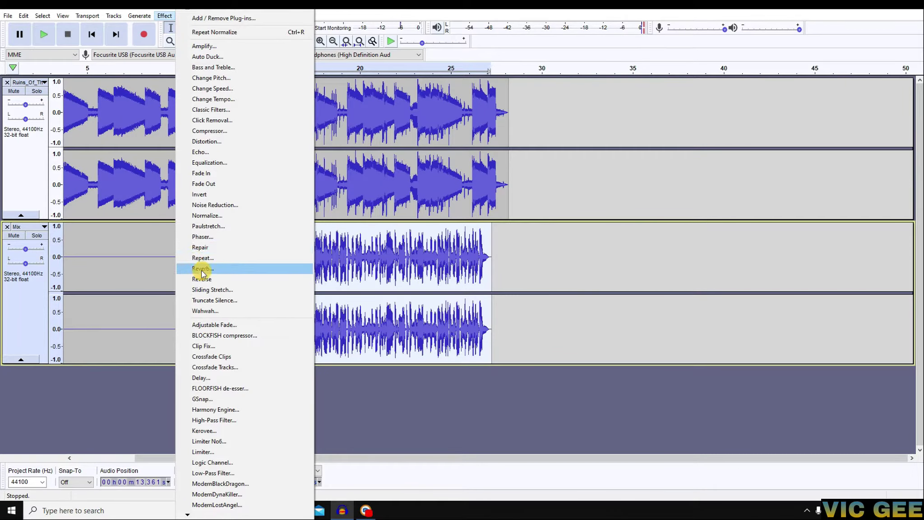
{"action": "mouse_move", "coordinate": [187, 515]}
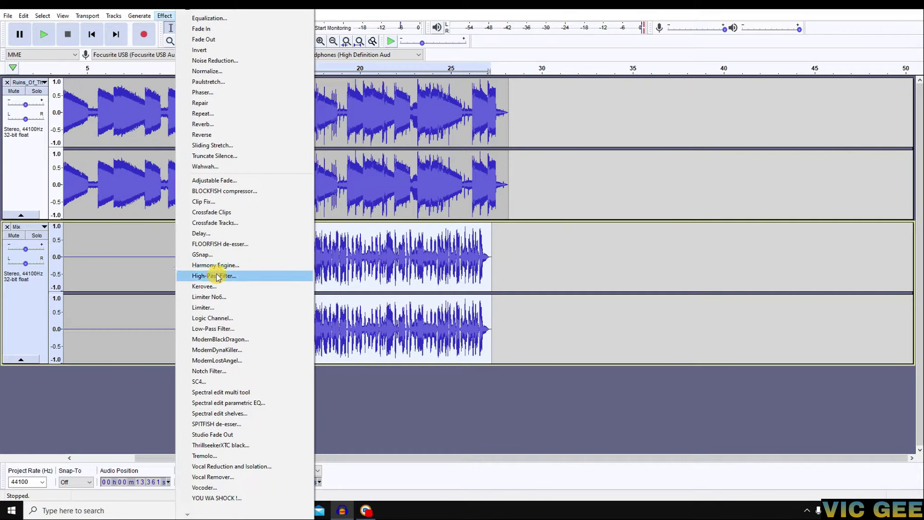
{"action": "left_click", "coordinate": [213, 277]}
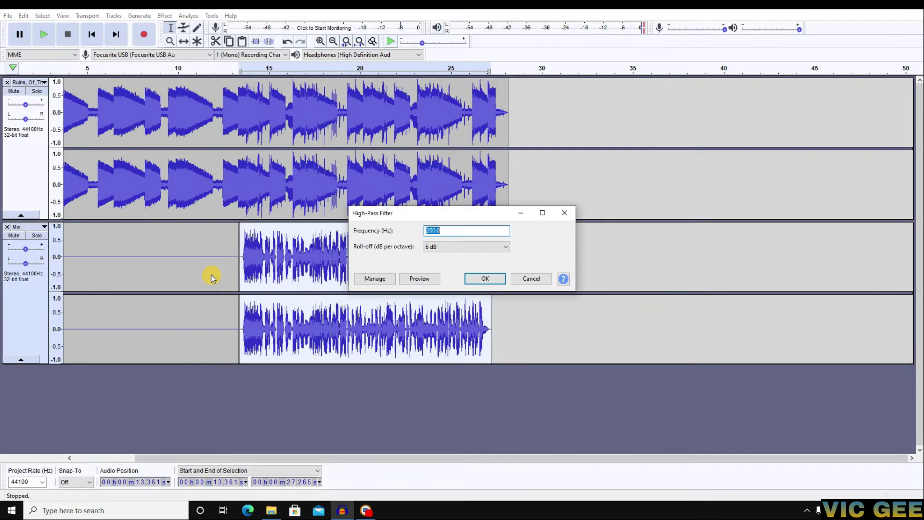
{"action": "left_click", "coordinate": [457, 229]}
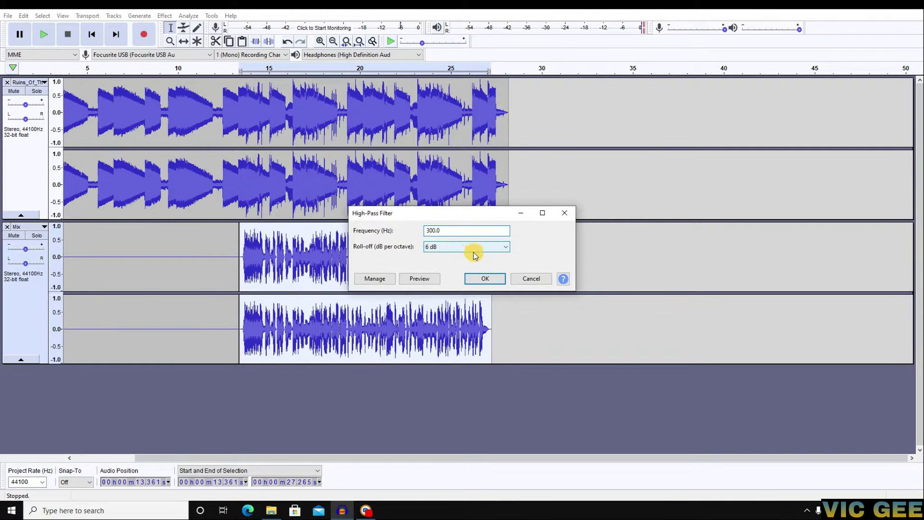
{"action": "left_click", "coordinate": [438, 249]}
{"action": "left_click", "coordinate": [440, 256]}
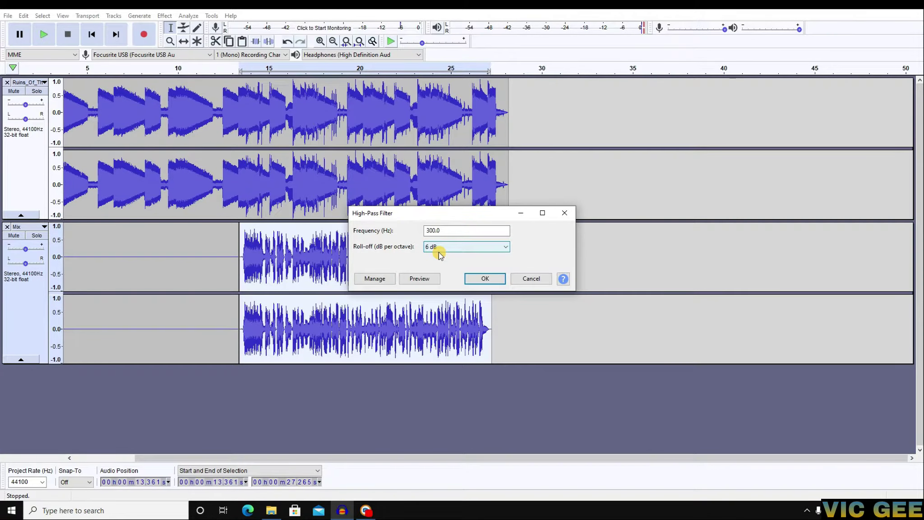
{"action": "left_click", "coordinate": [481, 280]}
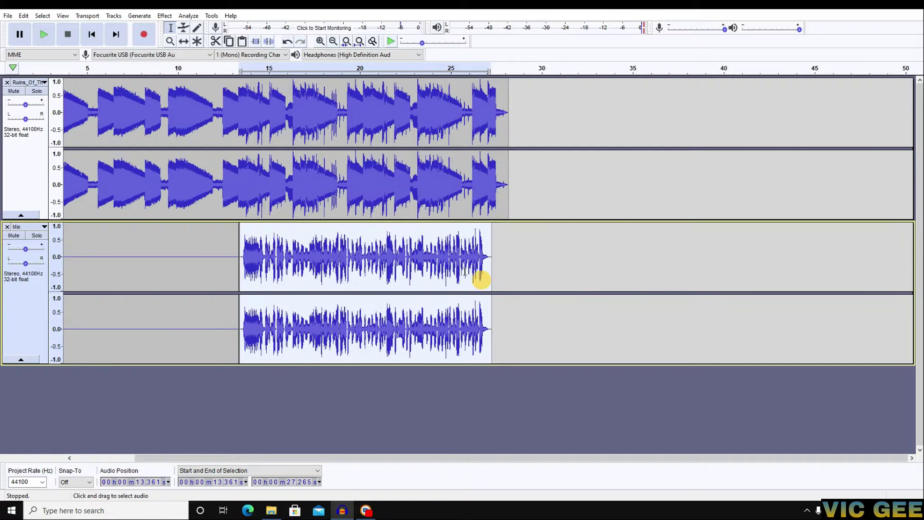
Open Limiter No6 for the selected vocal mix and load the overheads factory preset.
{"action": "left_click", "coordinate": [166, 16]}
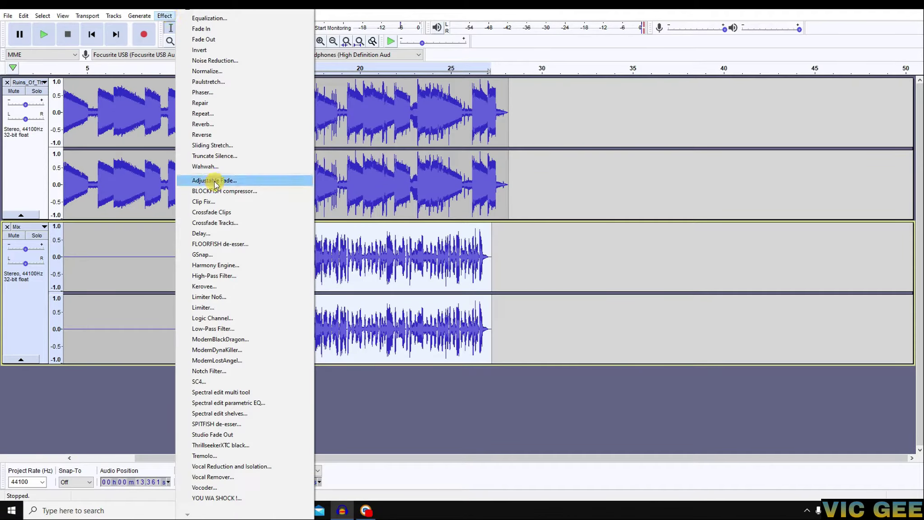
{"action": "left_click", "coordinate": [206, 296]}
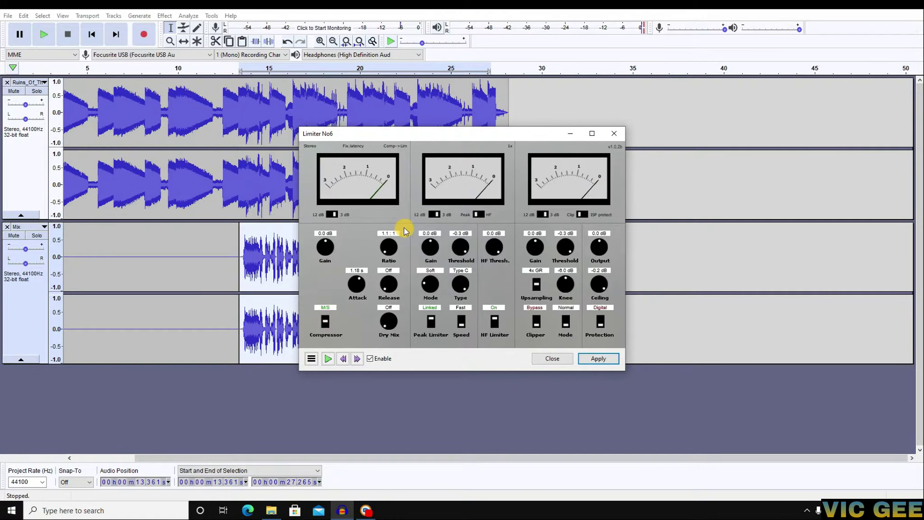
{"action": "left_click", "coordinate": [311, 358]}
{"action": "mouse_move", "coordinate": [360, 406]}
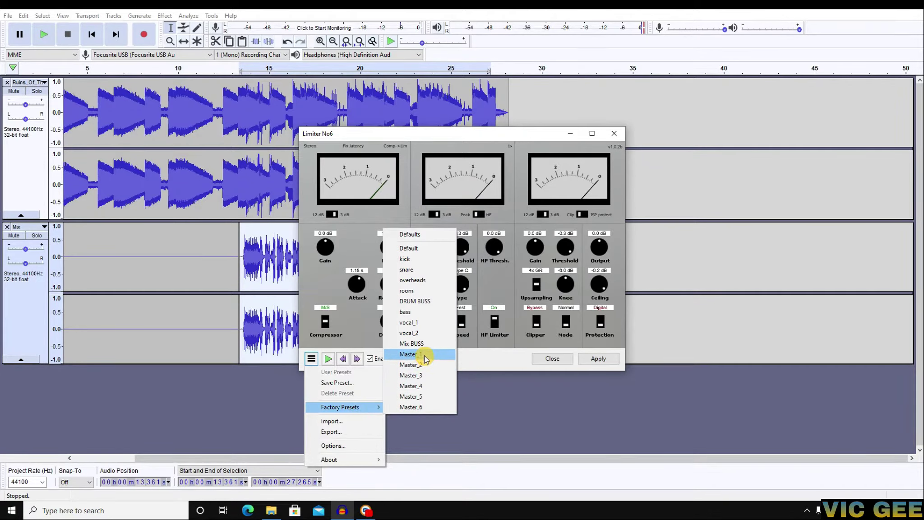
{"action": "left_click", "coordinate": [414, 281]}
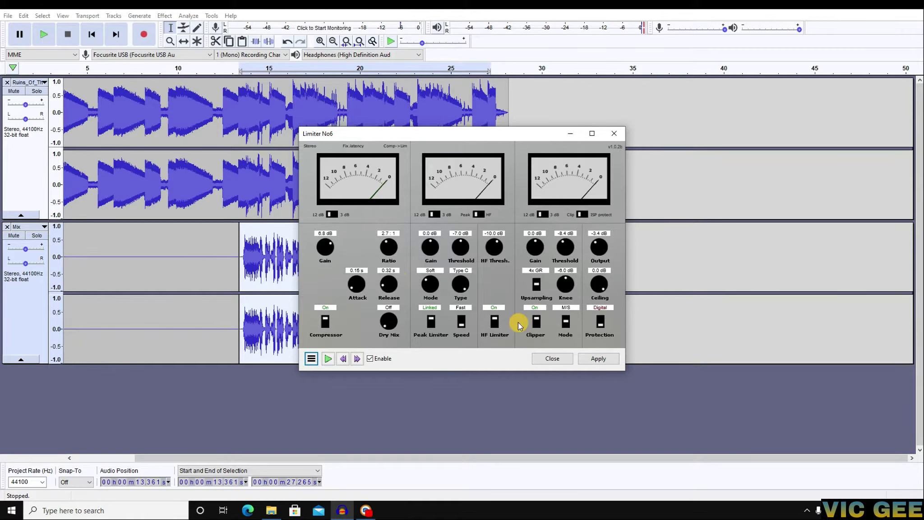
Set the limiter's protection to ISP Fast, apply it to the vocal mix and close its window.
{"action": "left_click", "coordinate": [602, 322]}
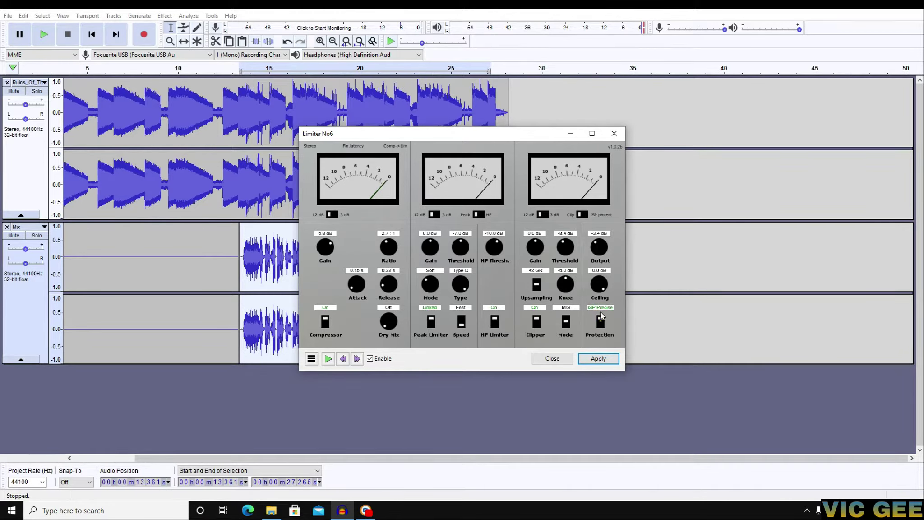
{"action": "left_click", "coordinate": [601, 321]}
{"action": "left_click", "coordinate": [603, 359]}
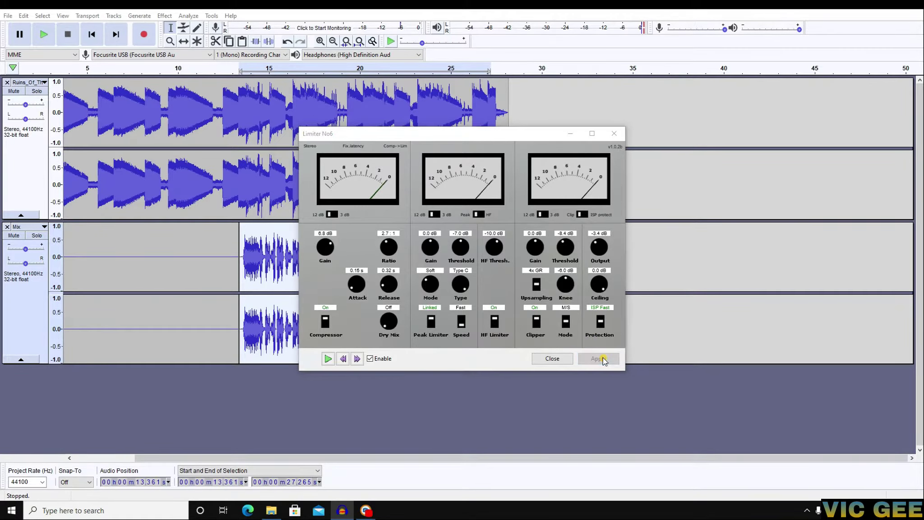
{"action": "left_click", "coordinate": [552, 359]}
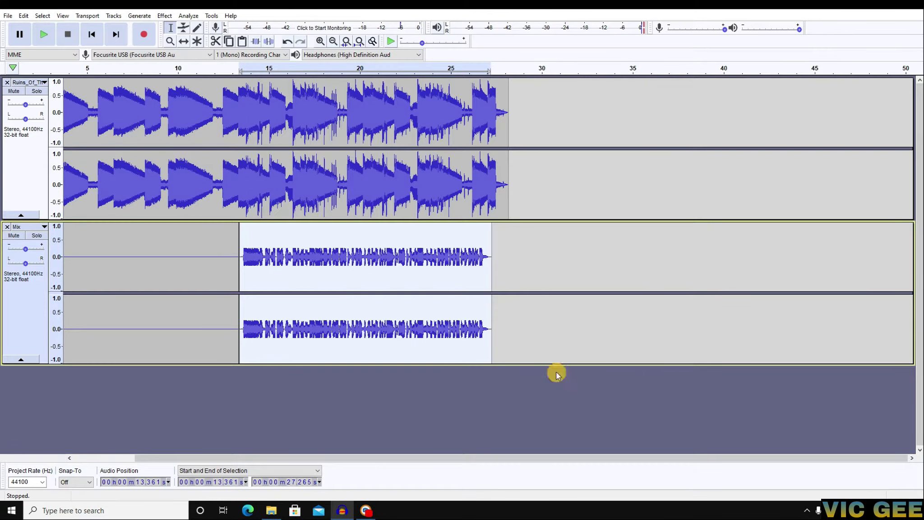
Normalize the limited vocal mix to bring its peak level back up.
{"action": "left_click", "coordinate": [159, 16]}
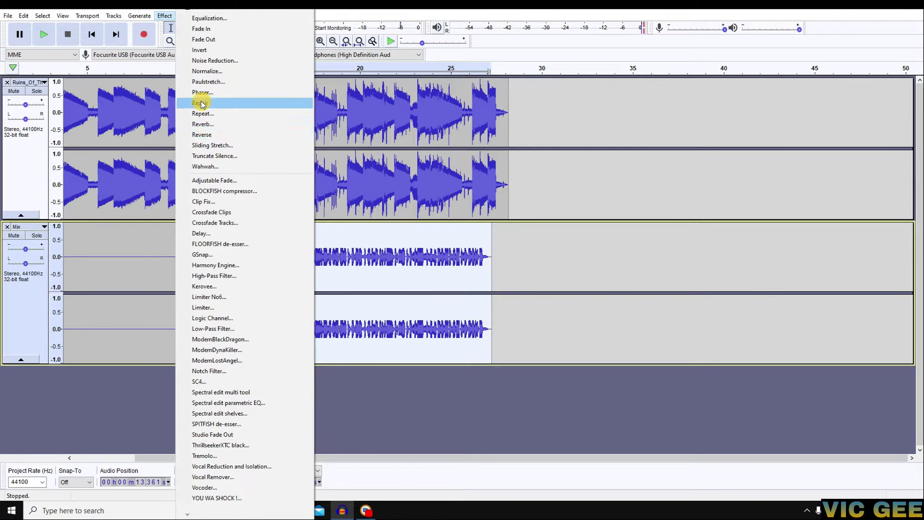
{"action": "left_click", "coordinate": [208, 71]}
{"action": "left_click", "coordinate": [477, 283]}
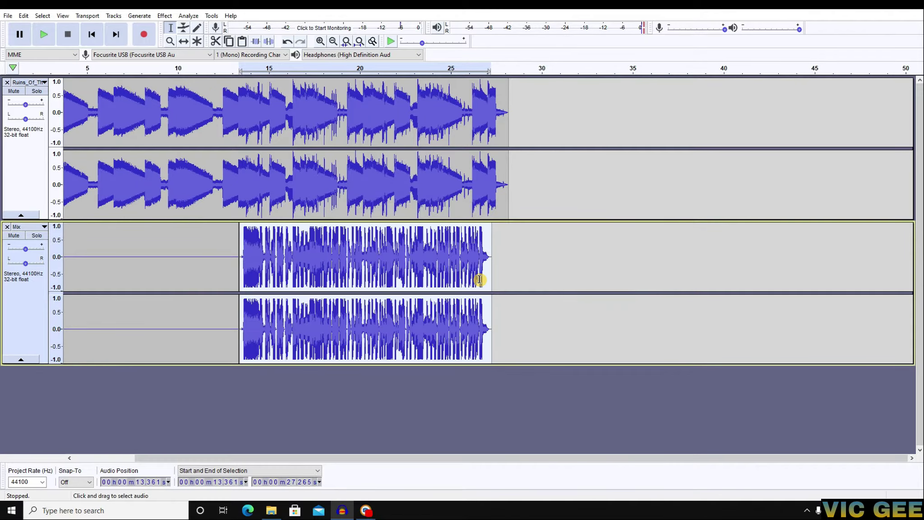
Apply Echo to the selected vocal mix with a delay time of 0.1 seconds and a decay factor of 0.1.
{"action": "left_click", "coordinate": [164, 16]}
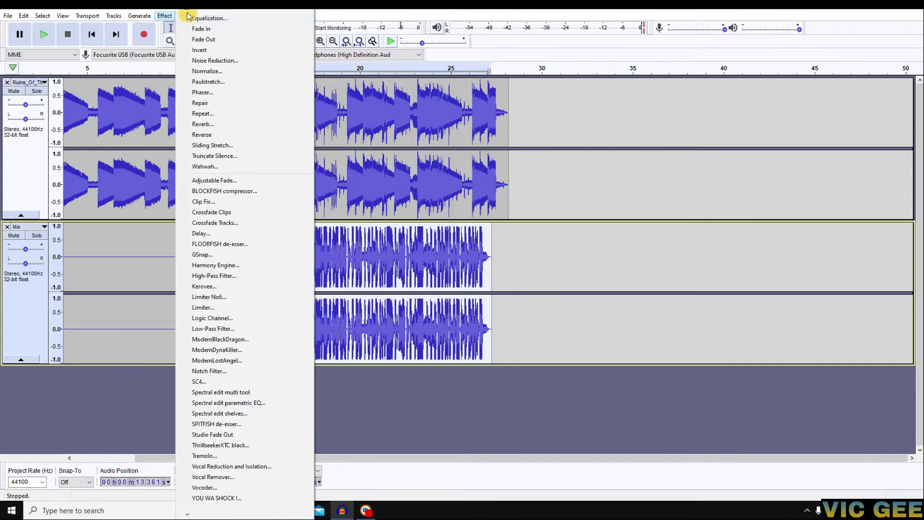
{"action": "left_click", "coordinate": [202, 72]}
{"action": "mouse_move", "coordinate": [190, 12]}
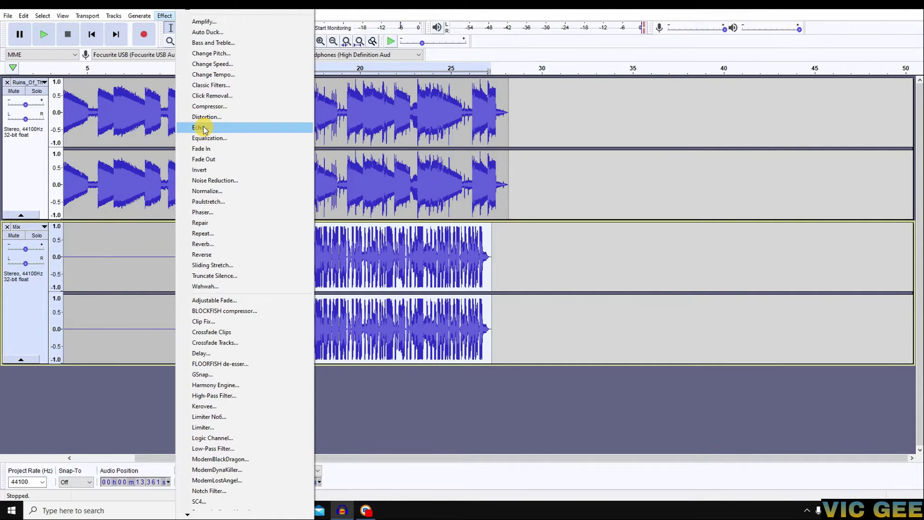
{"action": "left_click", "coordinate": [200, 124]}
{"action": "left_click", "coordinate": [484, 232]}
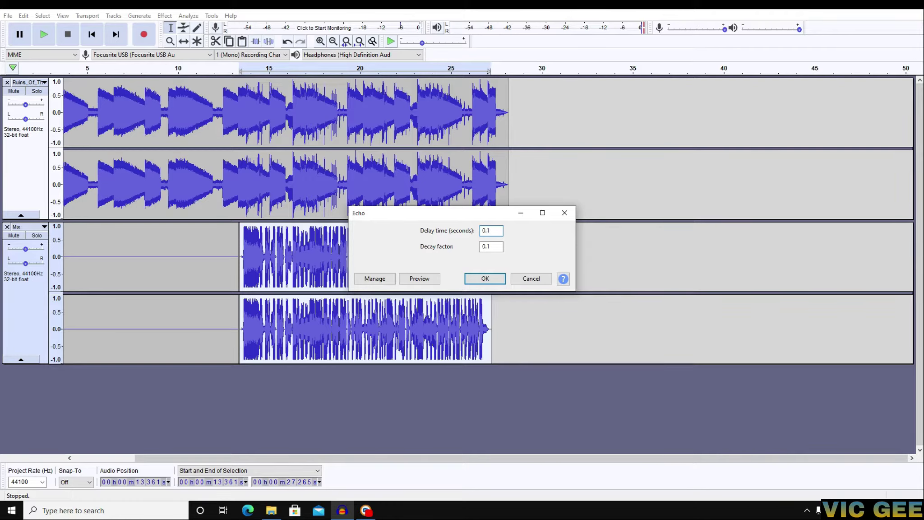
{"action": "left_click", "coordinate": [495, 245]}
{"action": "left_click", "coordinate": [490, 278]}
Open Reverb for the selected vocal mix and load the Vocal II factory preset.
{"action": "left_click", "coordinate": [172, 17]}
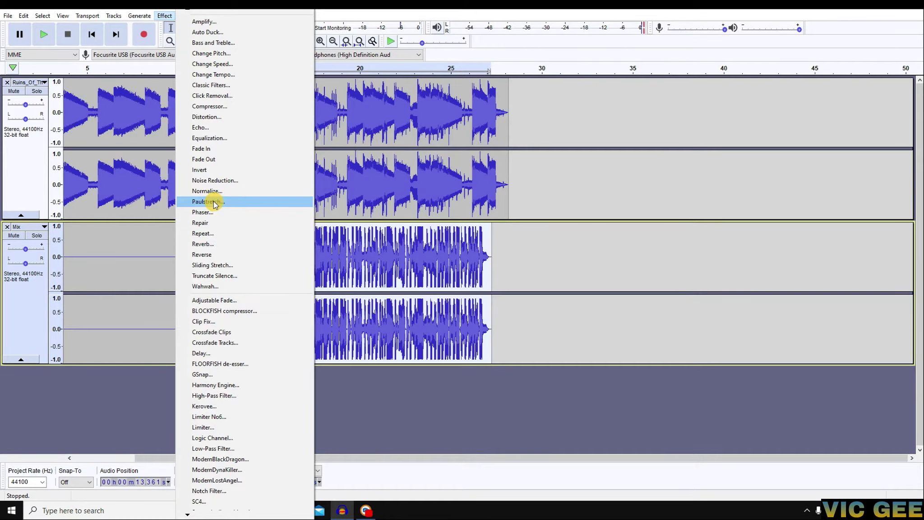
{"action": "left_click", "coordinate": [212, 243]}
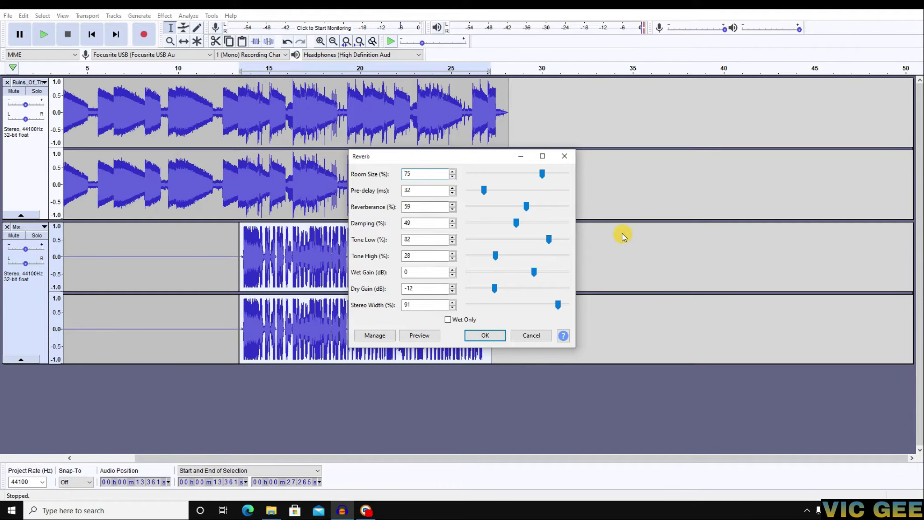
{"action": "left_click", "coordinate": [375, 335]}
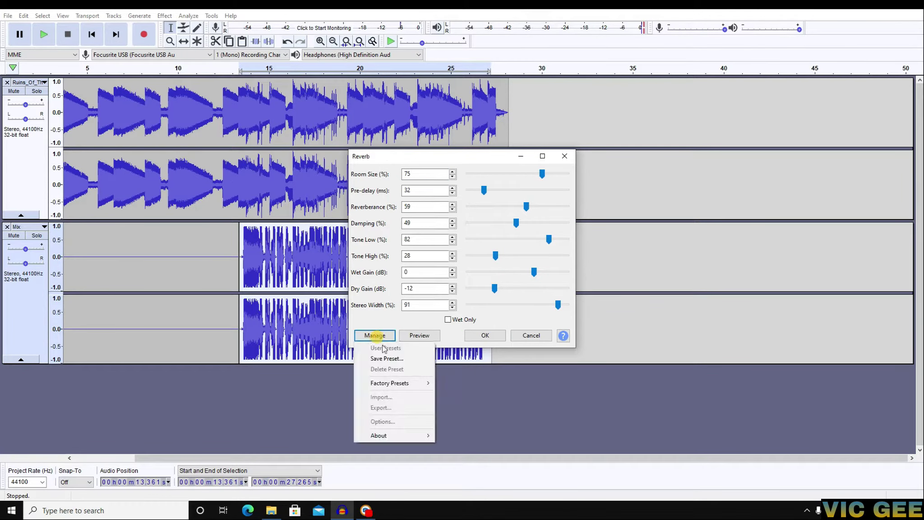
{"action": "mouse_move", "coordinate": [397, 383]}
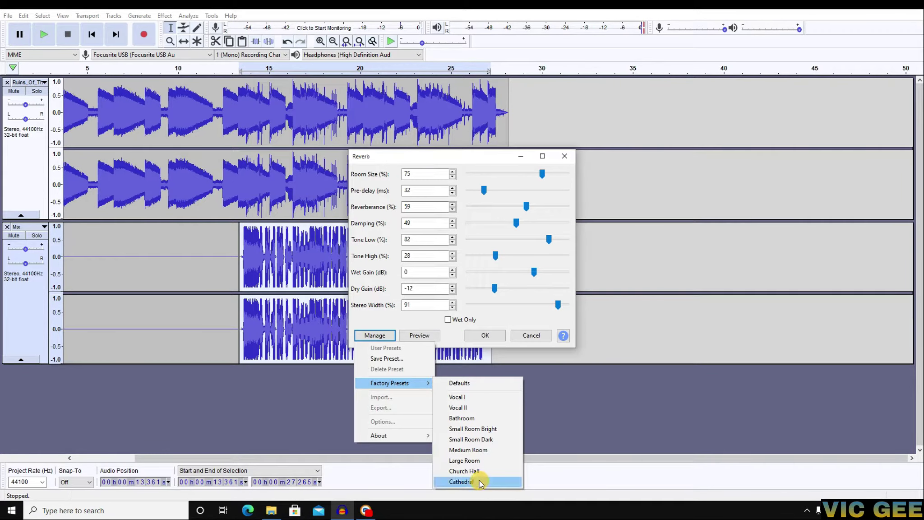
{"action": "left_click", "coordinate": [465, 407]}
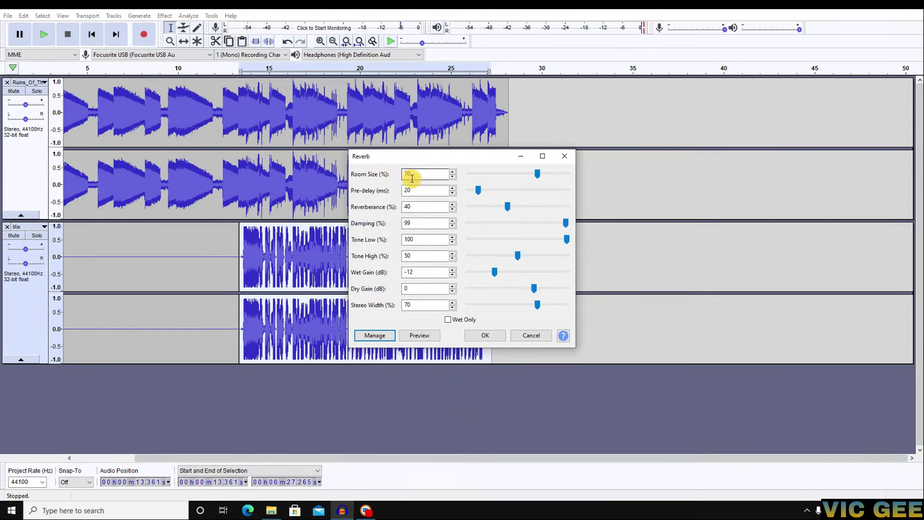
Set the reverb's room size to 5%, pre-delay to 7 ms and tone low to 50%.
{"action": "left_click_drag", "start_coordinate": [538, 175], "coordinate": [483, 175]}
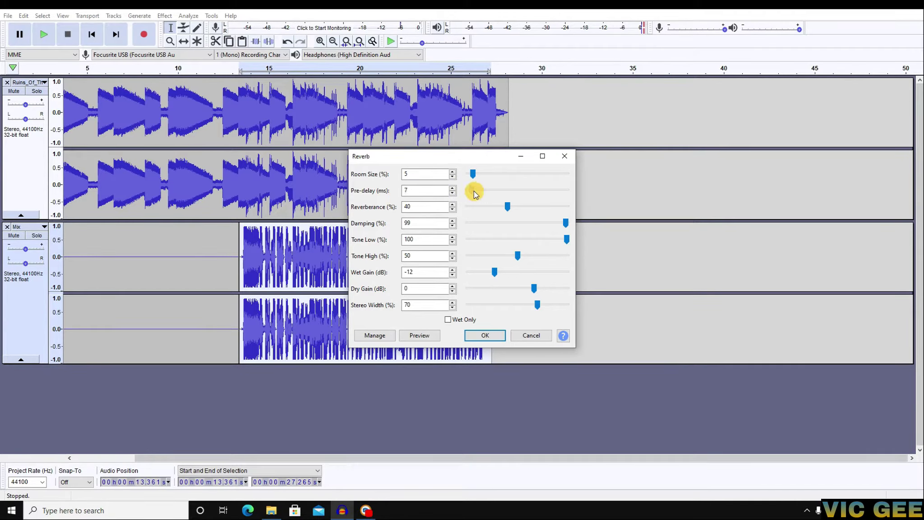
{"action": "left_click_drag", "start_coordinate": [475, 193], "coordinate": [477, 193]}
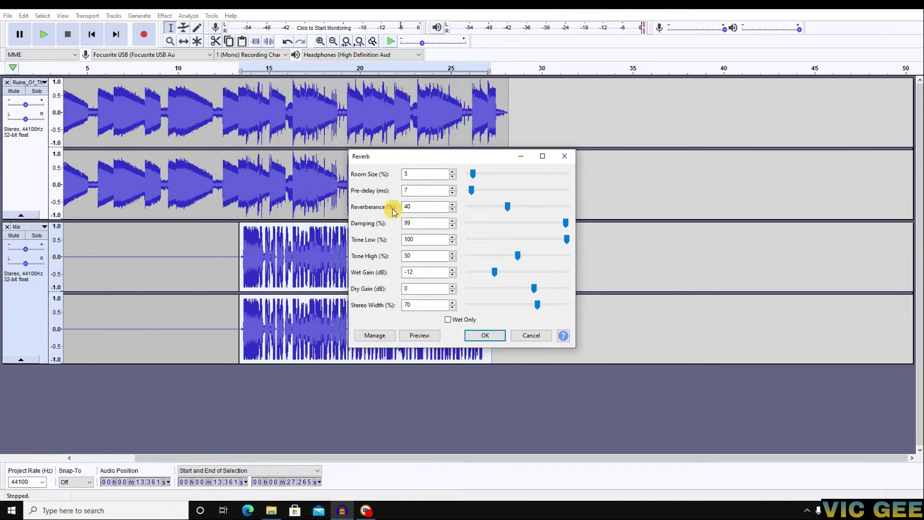
{"action": "left_click", "coordinate": [425, 226]}
{"action": "left_click_drag", "start_coordinate": [566, 239], "coordinate": [530, 240]}
{"action": "left_click_drag", "start_coordinate": [523, 238], "coordinate": [522, 236]}
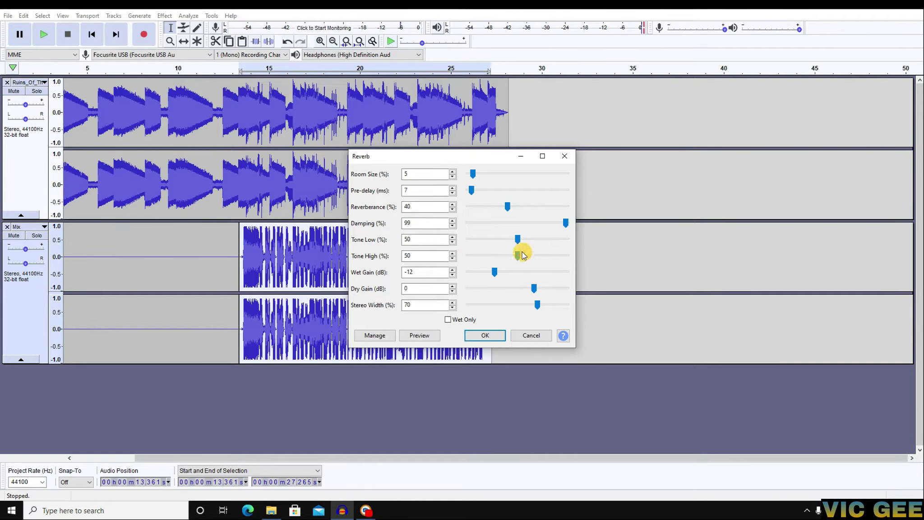
Set the reverb's wet gain to -15 dB and stereo width to 51%, and apply it to the vocal mix.
{"action": "left_click", "coordinate": [413, 291]}
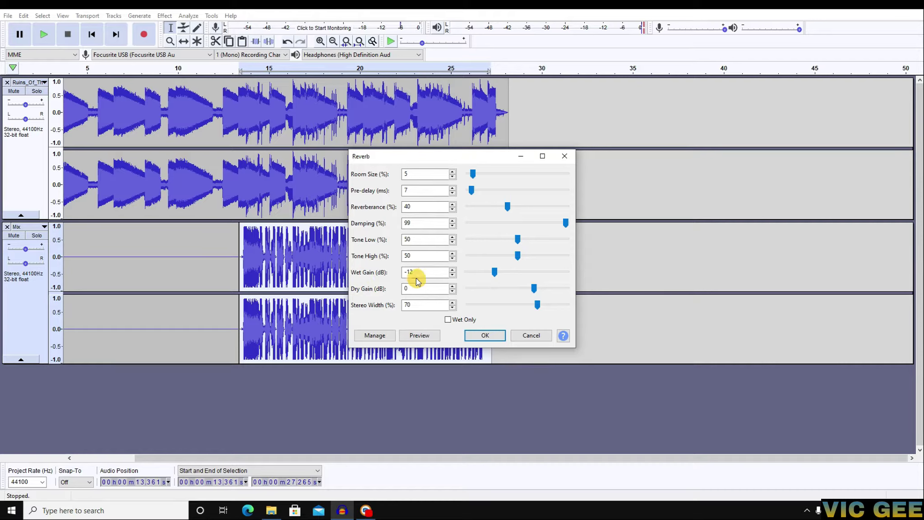
{"action": "left_click_drag", "start_coordinate": [497, 272], "coordinate": [493, 274]}
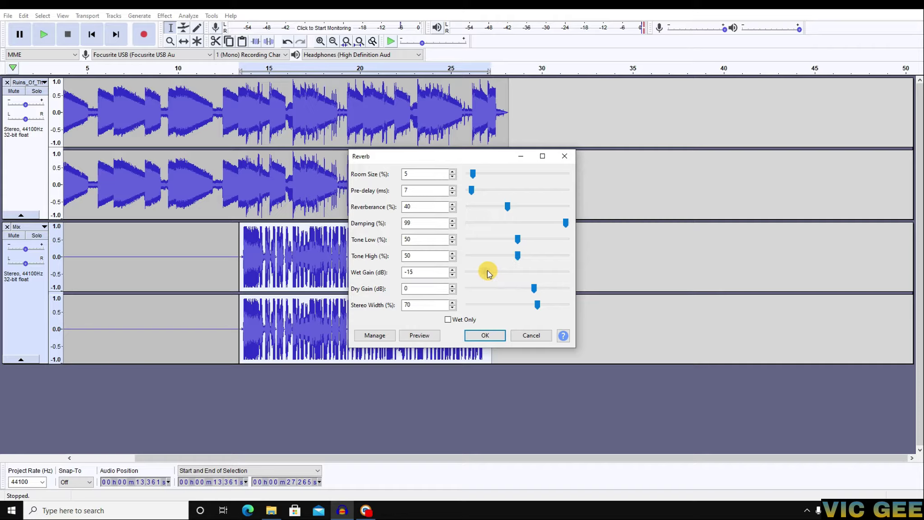
{"action": "left_click_drag", "start_coordinate": [489, 275], "coordinate": [492, 301]}
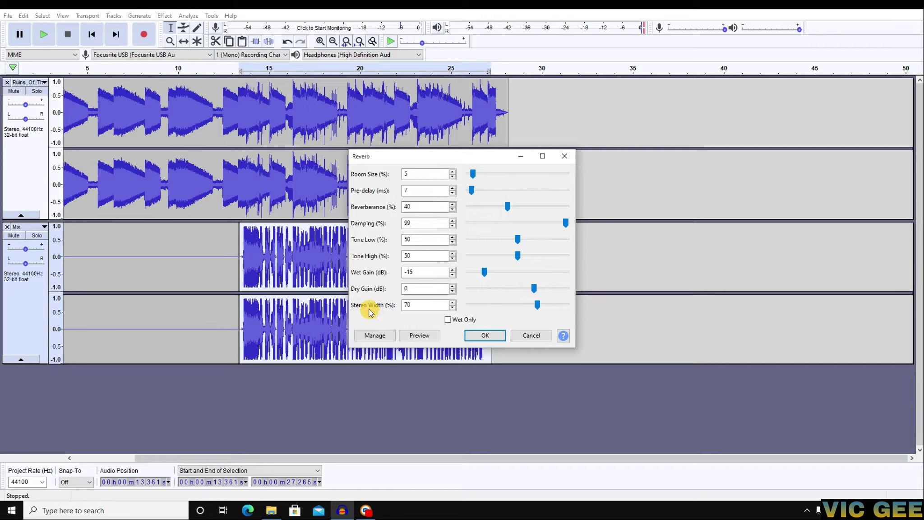
{"action": "left_click_drag", "start_coordinate": [547, 307], "coordinate": [523, 303]}
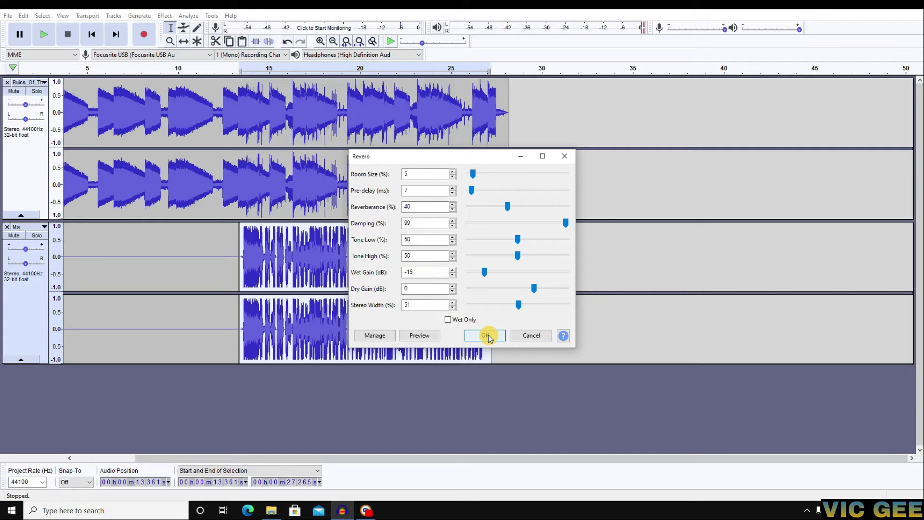
{"action": "left_click", "coordinate": [485, 336]}
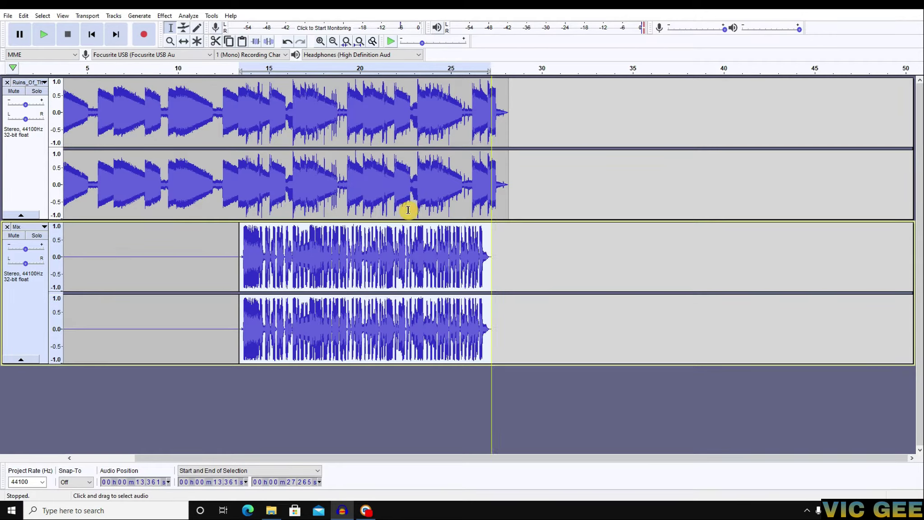
{"action": "left_click", "coordinate": [163, 15]}
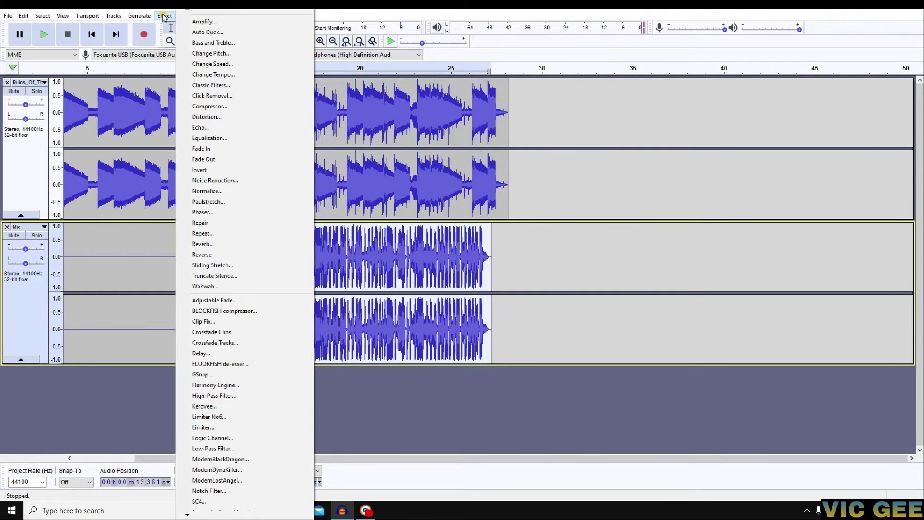
{"action": "left_click", "coordinate": [203, 117]}
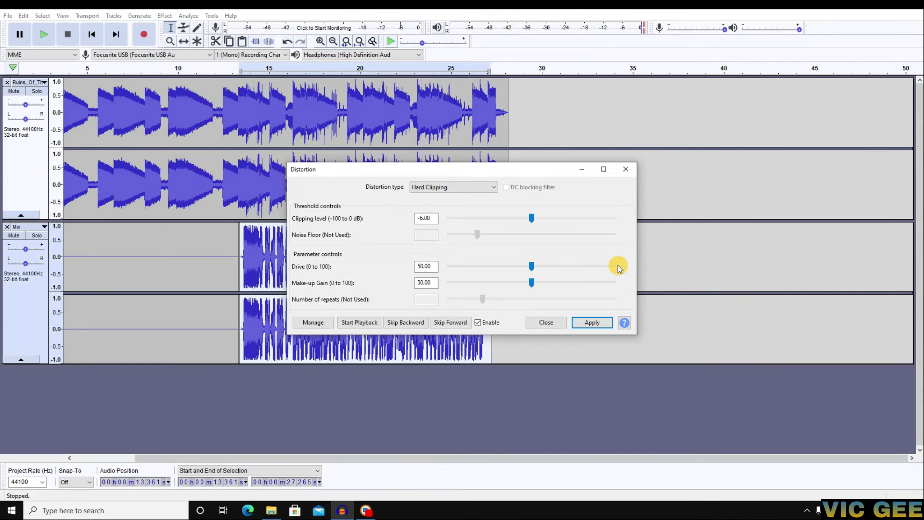
{"action": "left_click", "coordinate": [627, 170]}
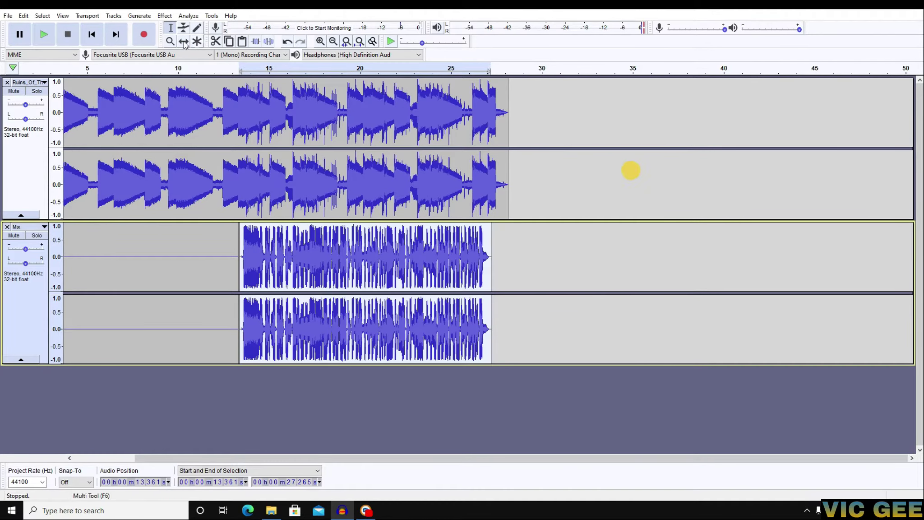
Apply the ModernBlackDragon equalizer to the selected vocal mix using the last Mode3 factory preset.
{"action": "left_click", "coordinate": [164, 16]}
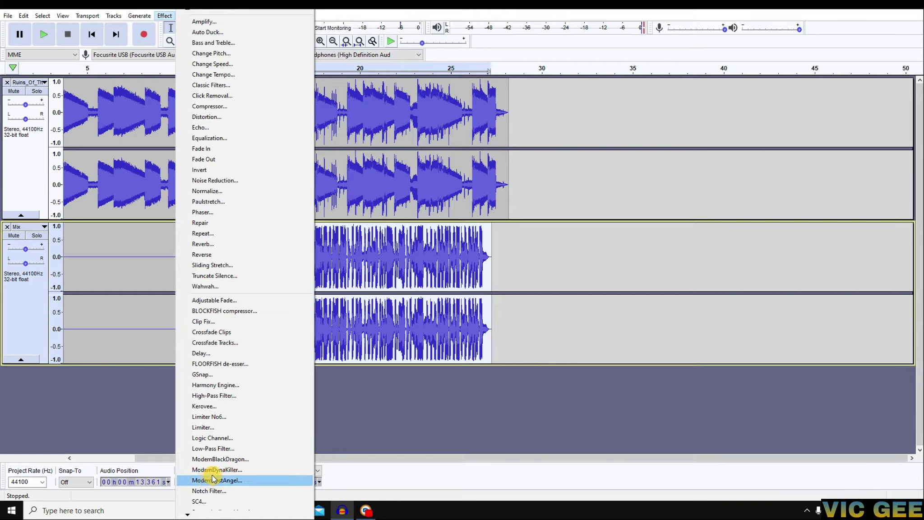
{"action": "mouse_move", "coordinate": [189, 515]}
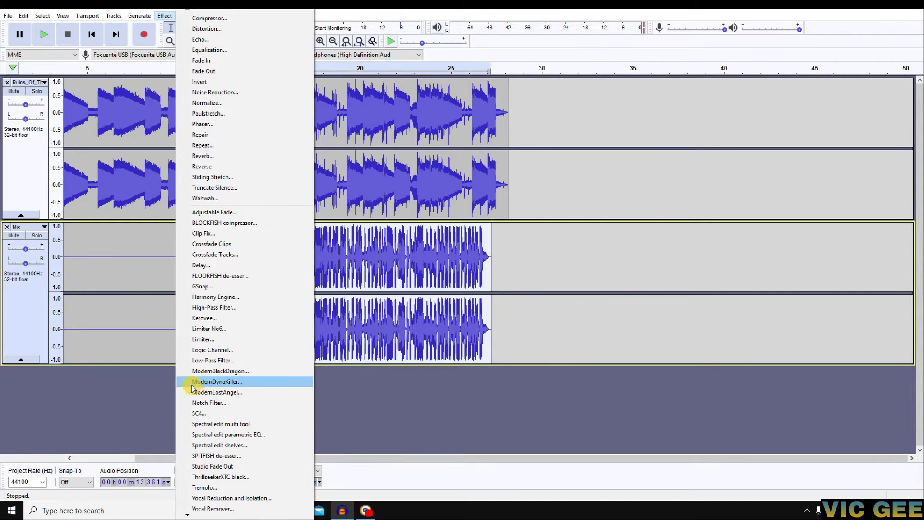
{"action": "left_click", "coordinate": [215, 371]}
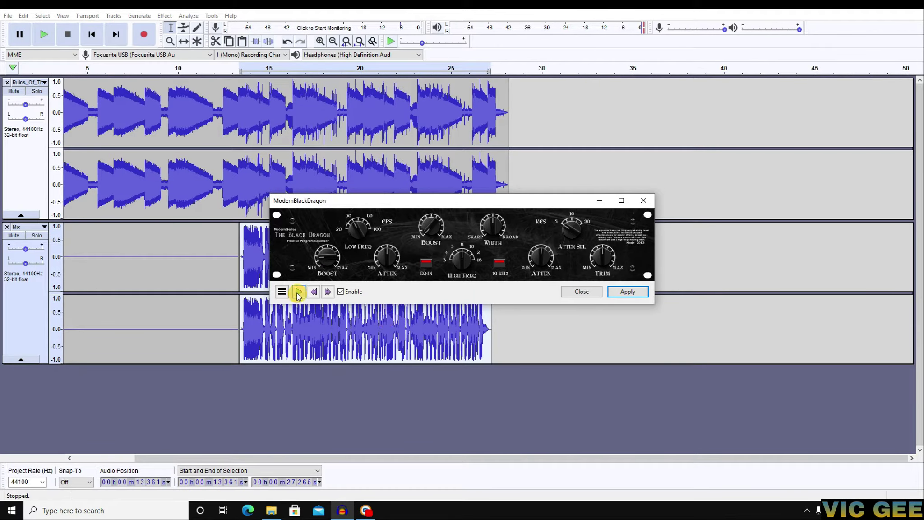
{"action": "left_click", "coordinate": [282, 292]}
{"action": "mouse_move", "coordinate": [319, 342]}
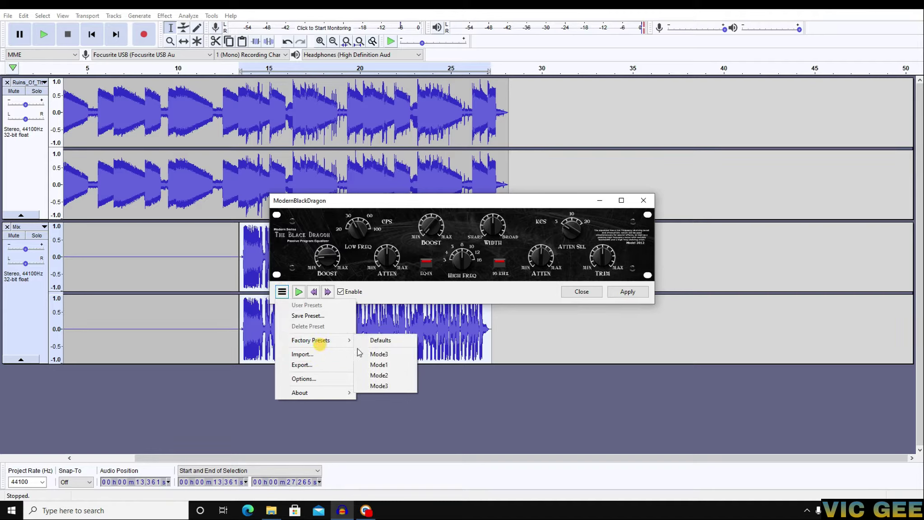
{"action": "left_click", "coordinate": [380, 386]}
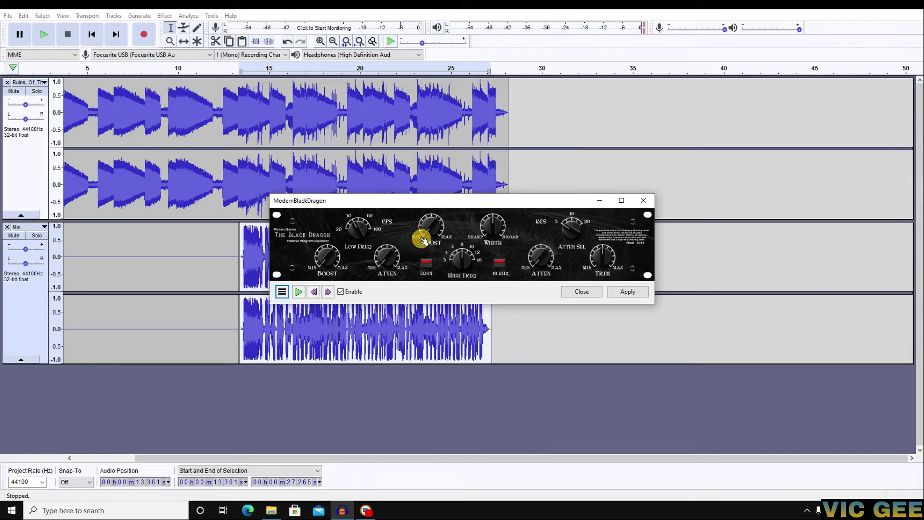
{"action": "left_click", "coordinate": [635, 294]}
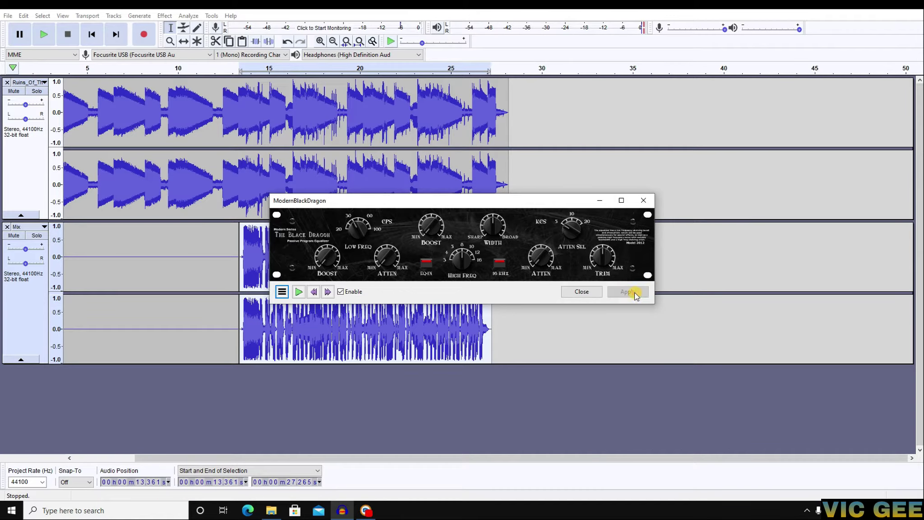
{"action": "left_click", "coordinate": [582, 292]}
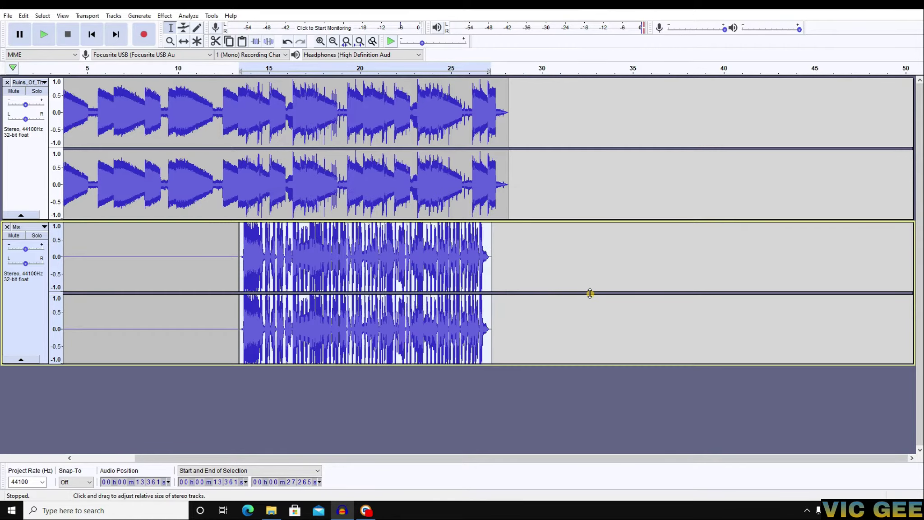
Open Logic Channel for the selected vocal mix and load the Program 1 factory preset.
{"action": "left_click", "coordinate": [165, 16]}
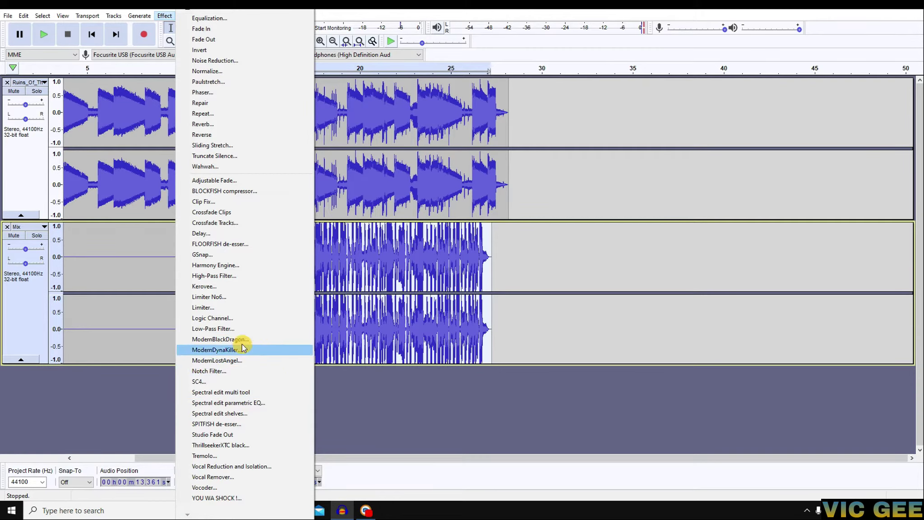
{"action": "left_click", "coordinate": [213, 318]}
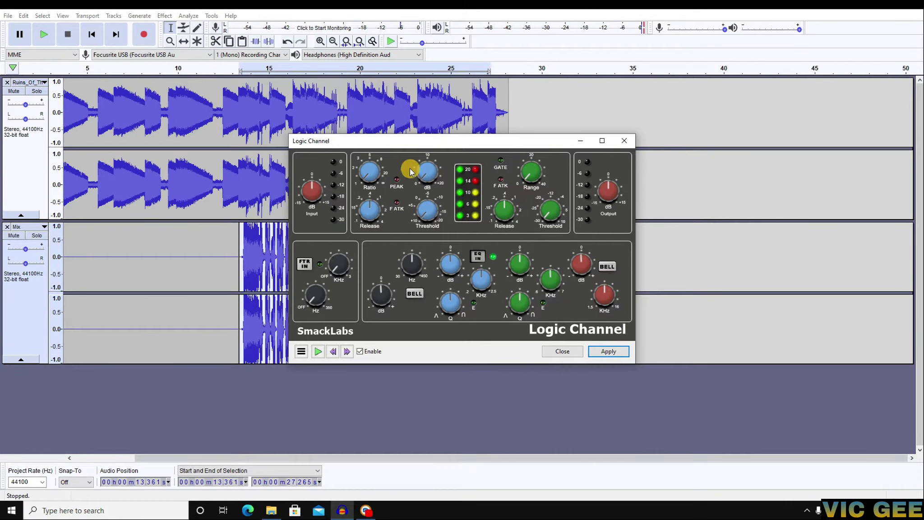
{"action": "left_click", "coordinate": [302, 352]}
{"action": "mouse_move", "coordinate": [356, 401]}
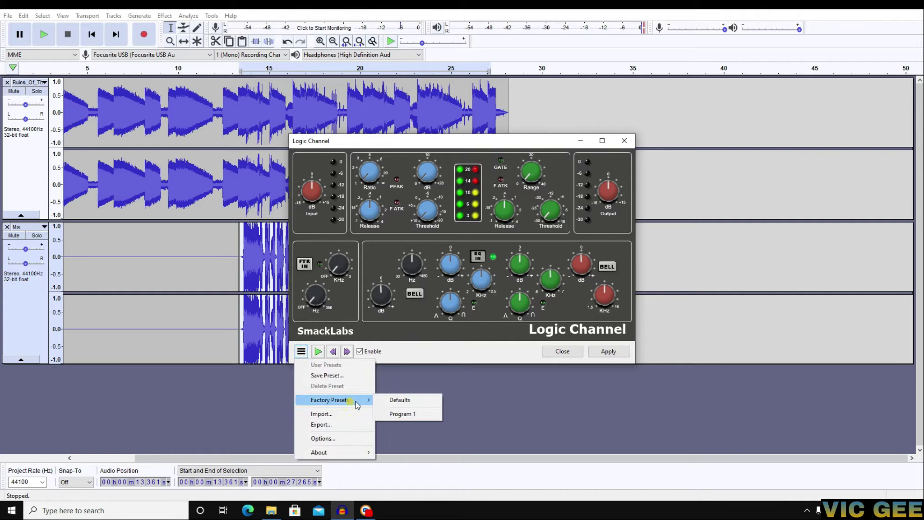
{"action": "left_click", "coordinate": [422, 412]}
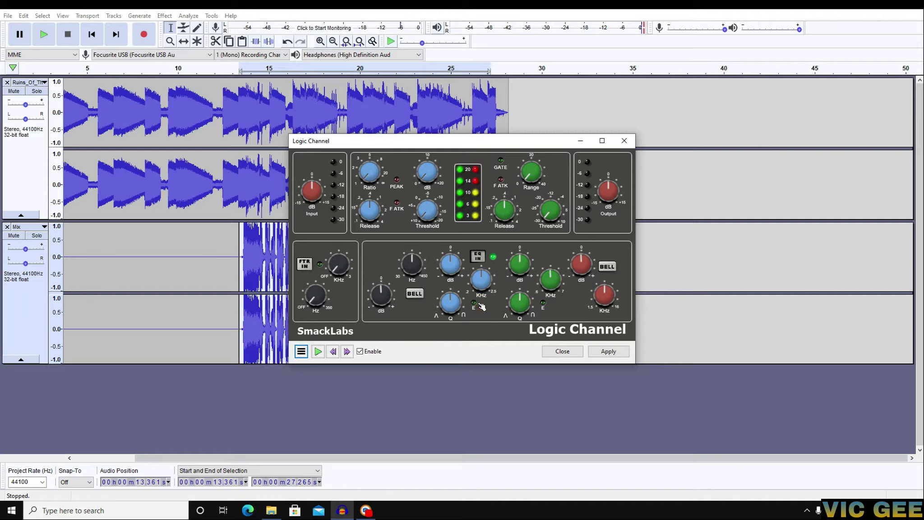
Switch on Logic Channel's Peak, Gate, both F ATK, FTR IN and both EQ E switches, and apply it to the vocal mix.
{"action": "left_click", "coordinate": [398, 199]}
{"action": "left_click", "coordinate": [505, 183]}
{"action": "left_click", "coordinate": [321, 264]}
{"action": "left_click_drag", "start_coordinate": [505, 198], "coordinate": [487, 204]}
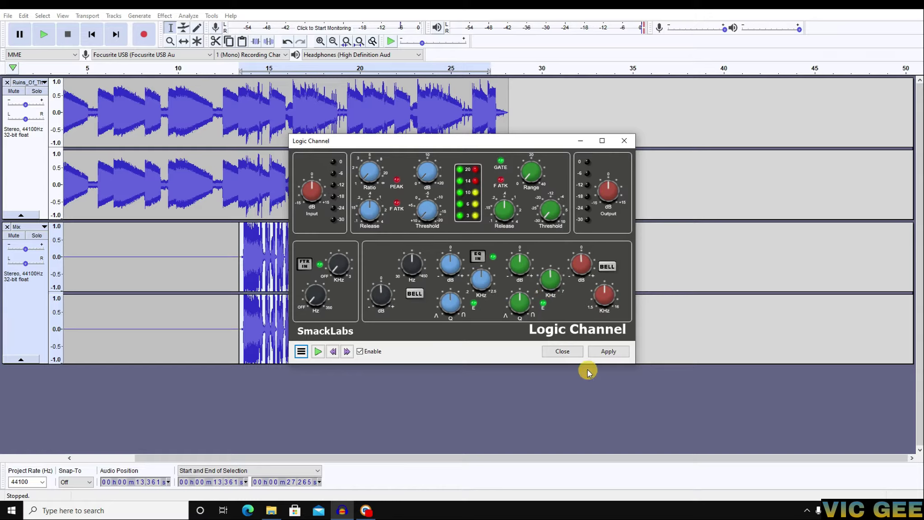
{"action": "left_click", "coordinate": [605, 352]}
{"action": "left_click", "coordinate": [562, 351]}
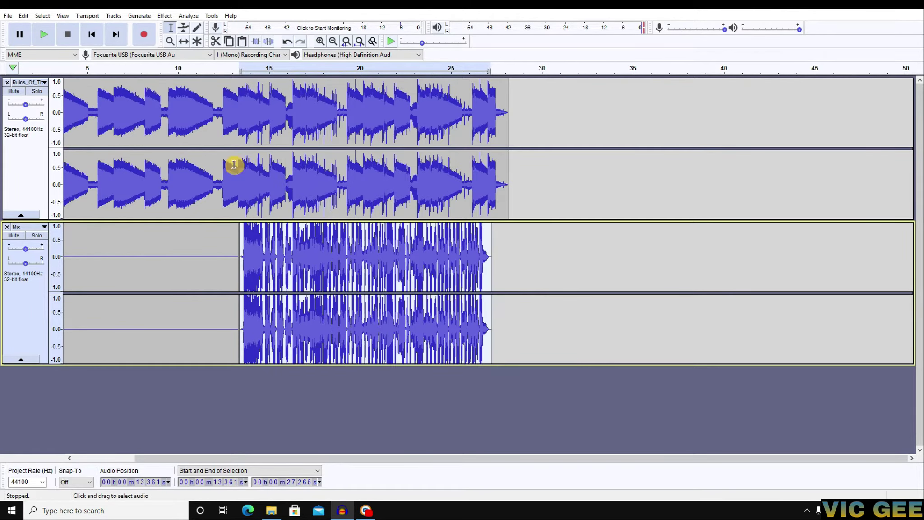
Apply the BLOCKFISH compressor to the selected vocal mix with the compression and response knobs at their midpoints.
{"action": "left_click", "coordinate": [165, 16]}
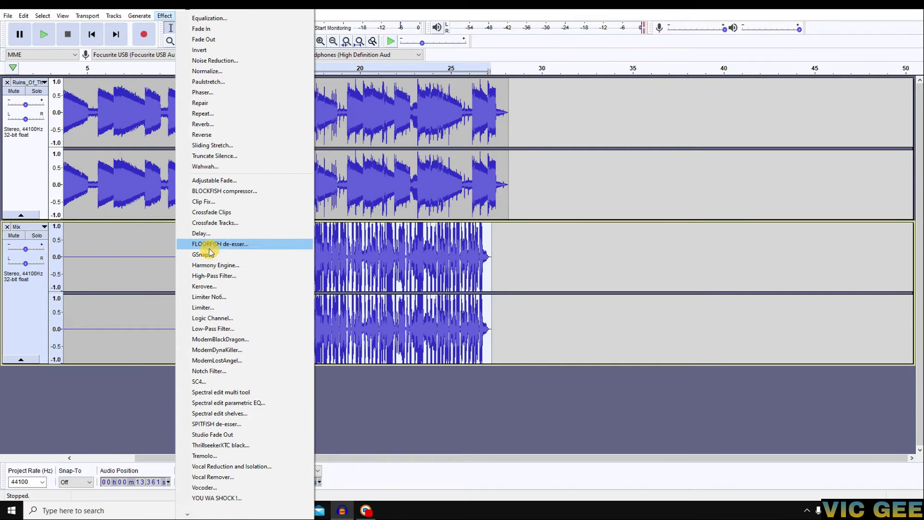
{"action": "left_click", "coordinate": [218, 192]}
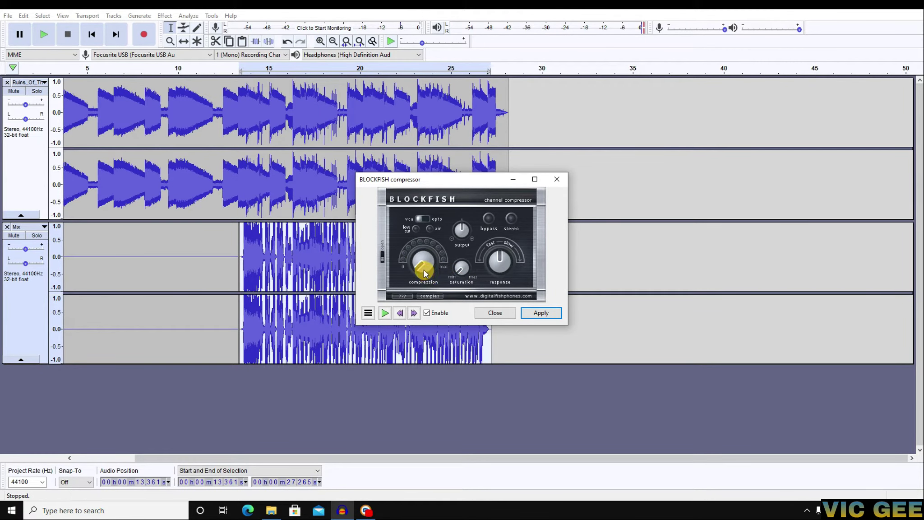
{"action": "mouse_move", "coordinate": [420, 261]}
{"action": "left_mouse_down"}
{"action": "mouse_move", "coordinate": [427, 249]}
{"action": "mouse_move", "coordinate": [423, 271]}
{"action": "mouse_move", "coordinate": [424, 245]}
{"action": "mouse_move", "coordinate": [427, 269]}
{"action": "mouse_move", "coordinate": [420, 255]}
{"action": "mouse_move", "coordinate": [432, 253]}
{"action": "left_mouse_up"}
{"action": "left_click", "coordinate": [497, 256]}
{"action": "left_click_drag", "start_coordinate": [497, 257], "coordinate": [500, 261]}
{"action": "left_click", "coordinate": [423, 257]}
{"action": "left_click", "coordinate": [424, 254]}
{"action": "left_click", "coordinate": [543, 312]}
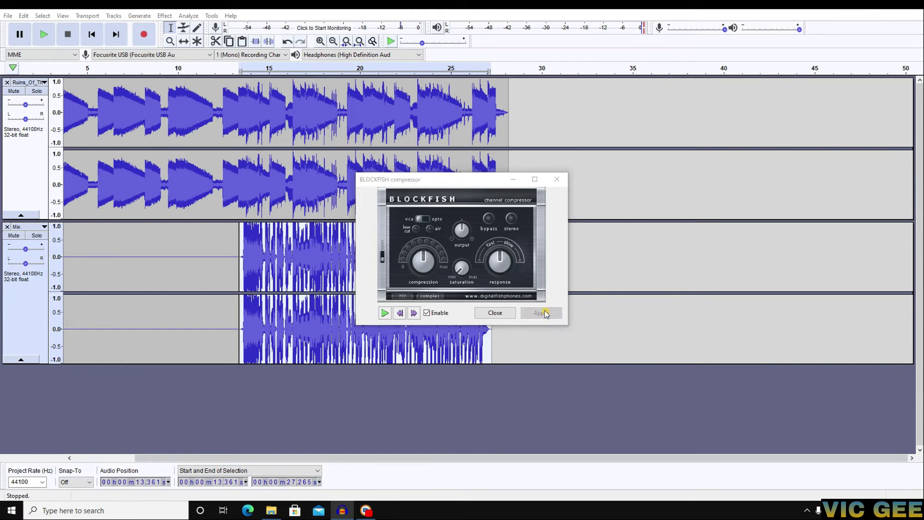
{"action": "left_click", "coordinate": [504, 313]}
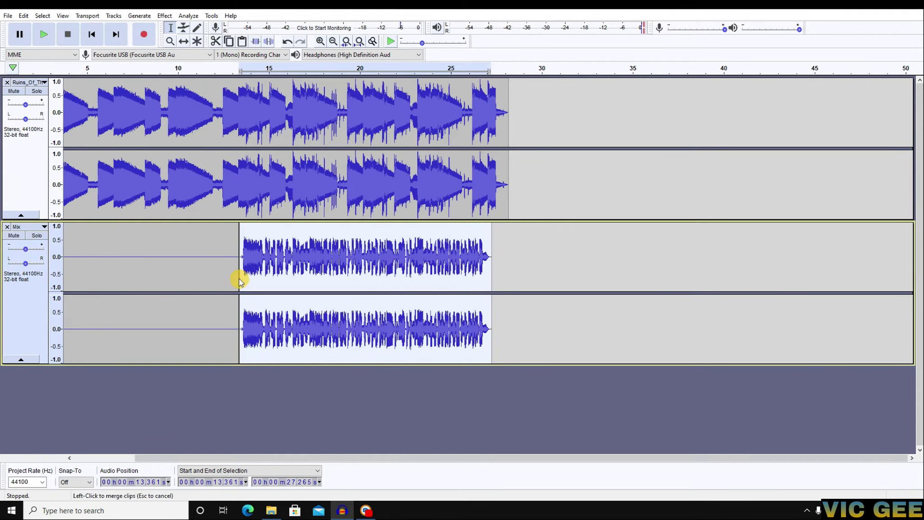
Place the cursor at about 5.45 s on the beat track and play back the beat with the processed vocals.
{"action": "scroll", "coordinate": [240, 275], "scroll_direction": "up", "scroll_amount": 2}
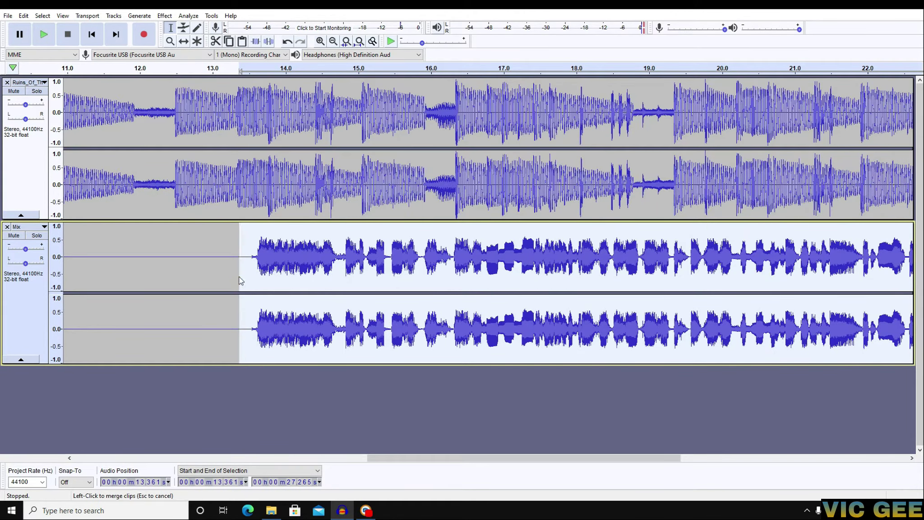
{"action": "scroll", "coordinate": [240, 275], "scroll_direction": "down", "scroll_amount": 3}
{"action": "left_click", "coordinate": [211, 261]}
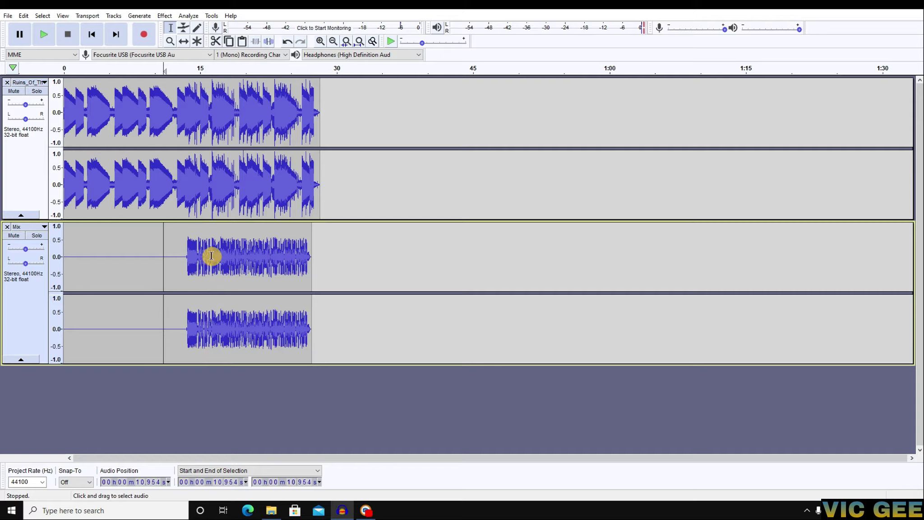
{"action": "left_click", "coordinate": [186, 260]}
{"action": "left_click", "coordinate": [168, 257]}
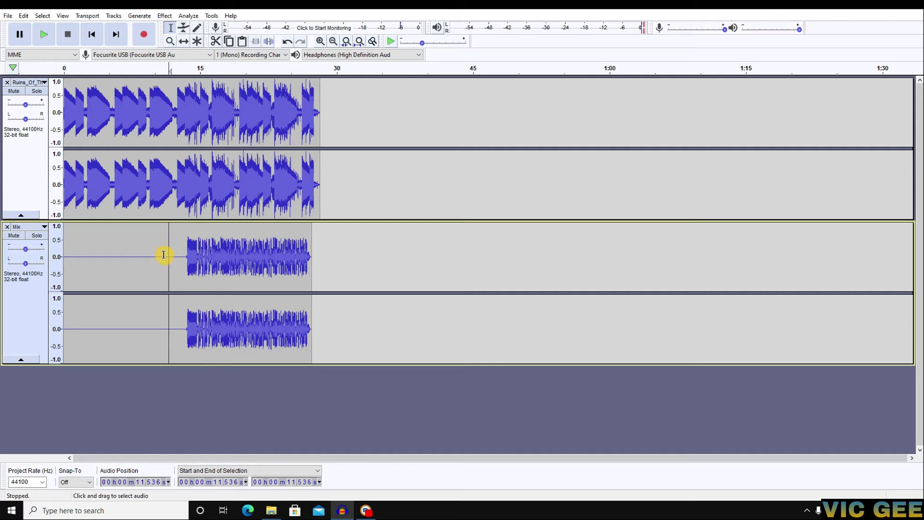
{"action": "left_click", "coordinate": [163, 257]}
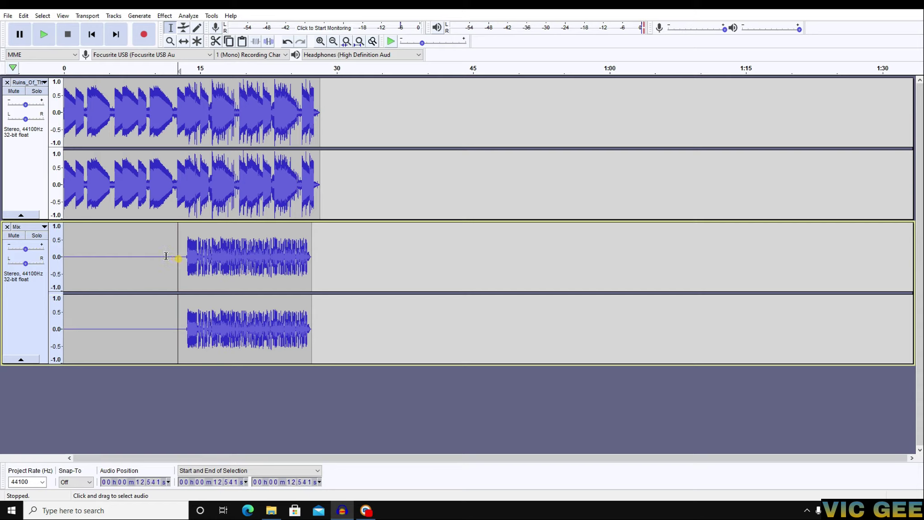
{"action": "left_click", "coordinate": [153, 253]}
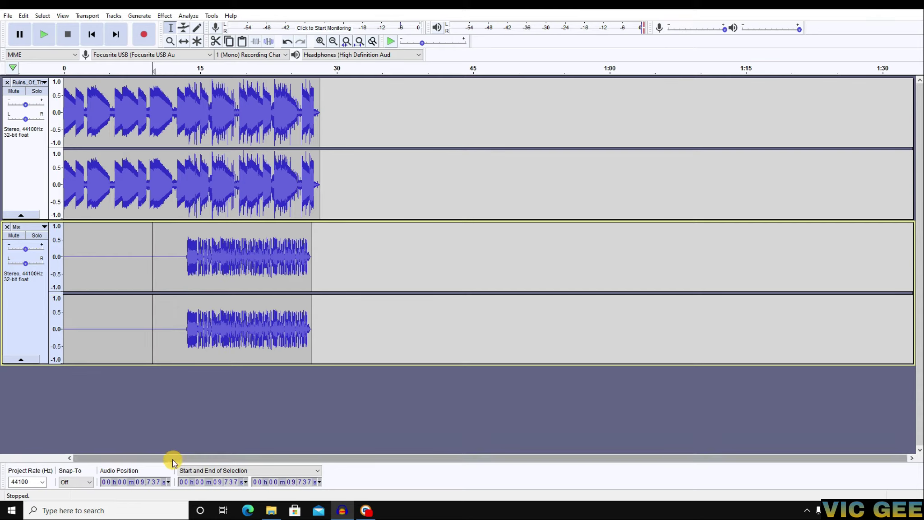
{"action": "left_click", "coordinate": [149, 236]}
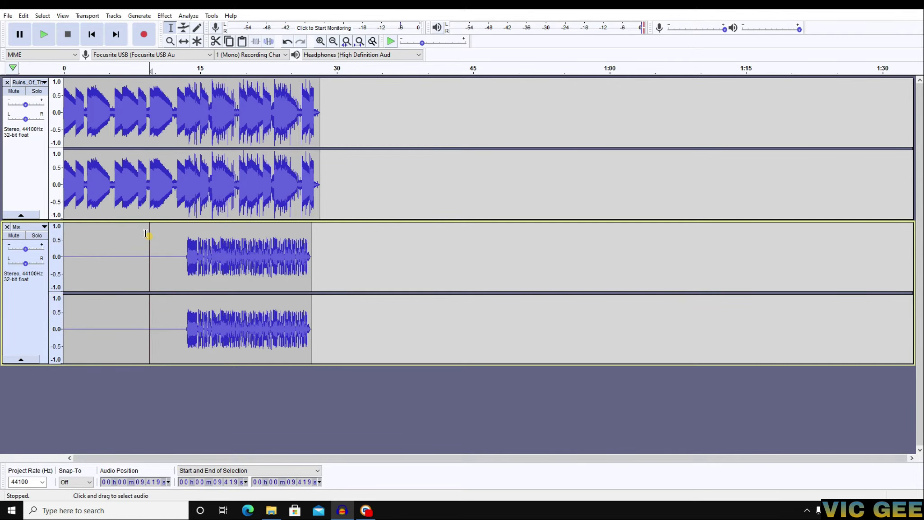
{"action": "left_click", "coordinate": [113, 121]}
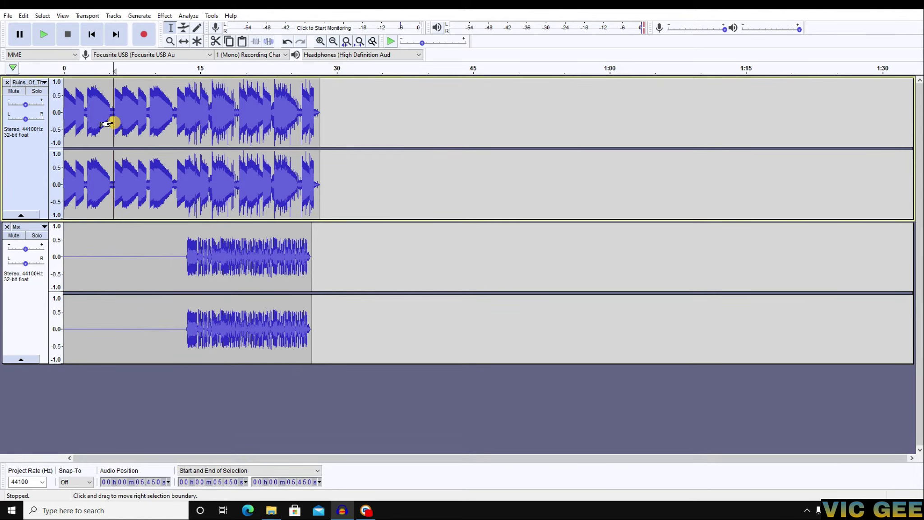
{"action": "key", "text": "space"}
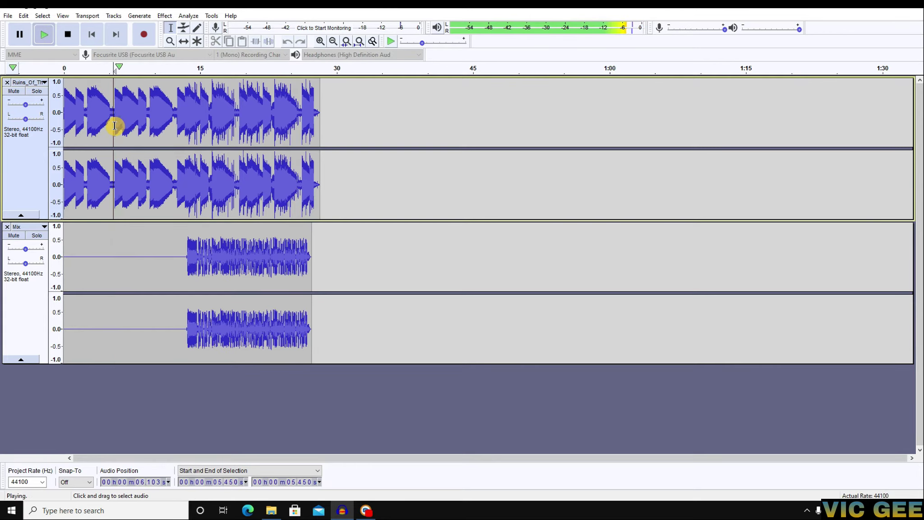